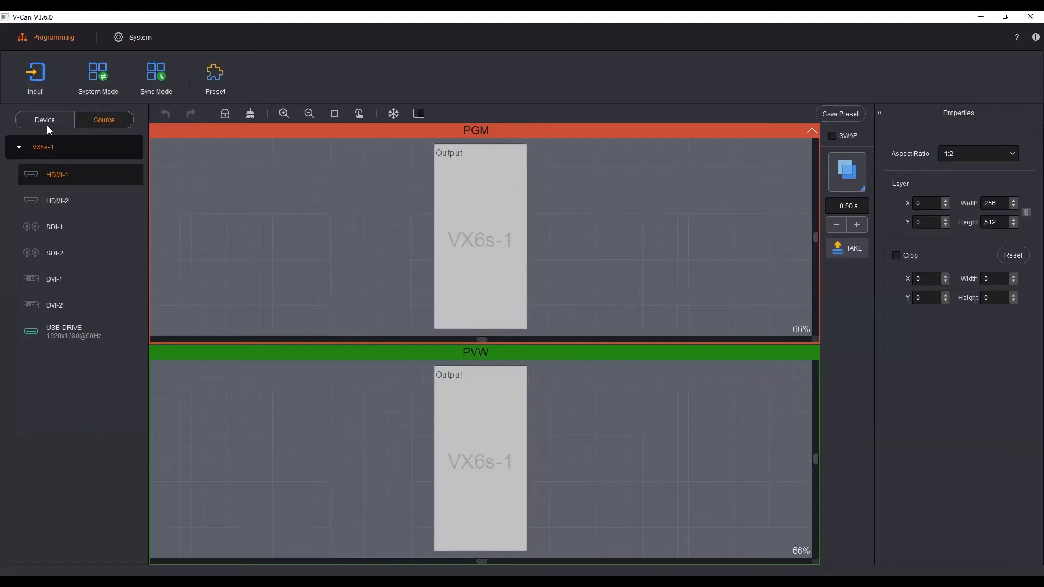
Step: View the connected VX6s devices and examine the self-test pattern options in the system settings
left_click(55, 122)
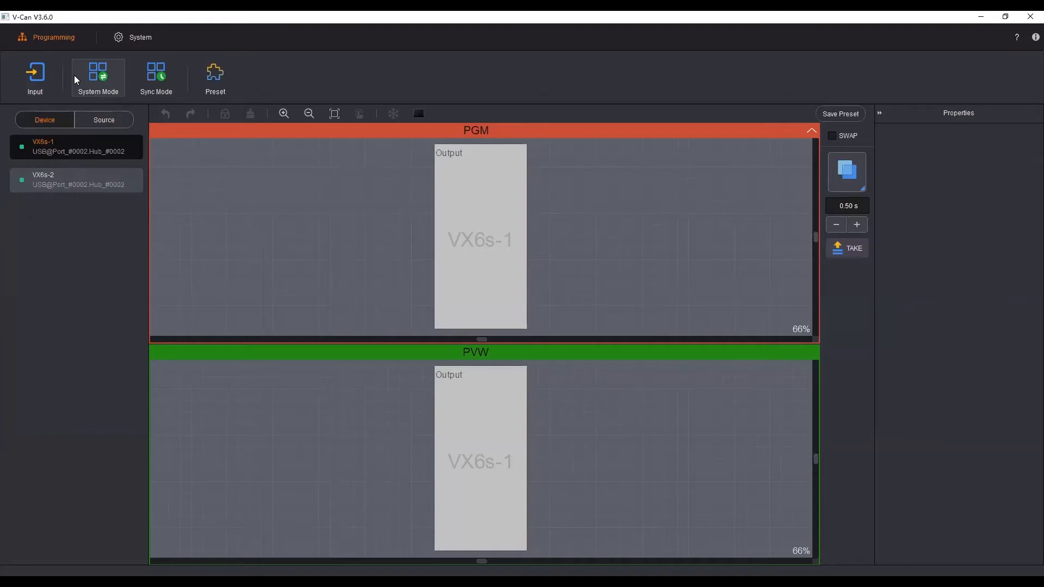
left_click(144, 37)
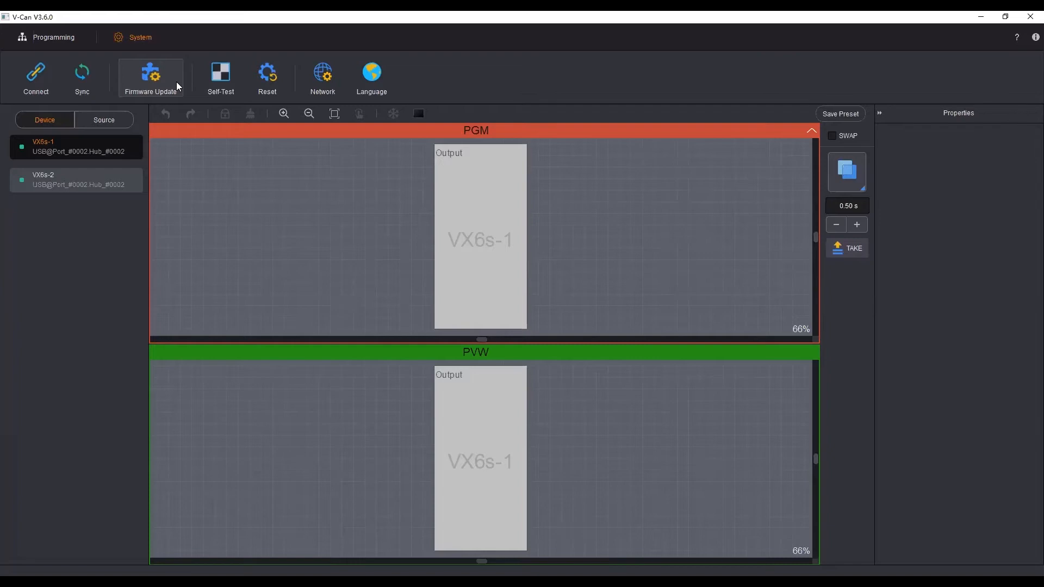
left_click(225, 80)
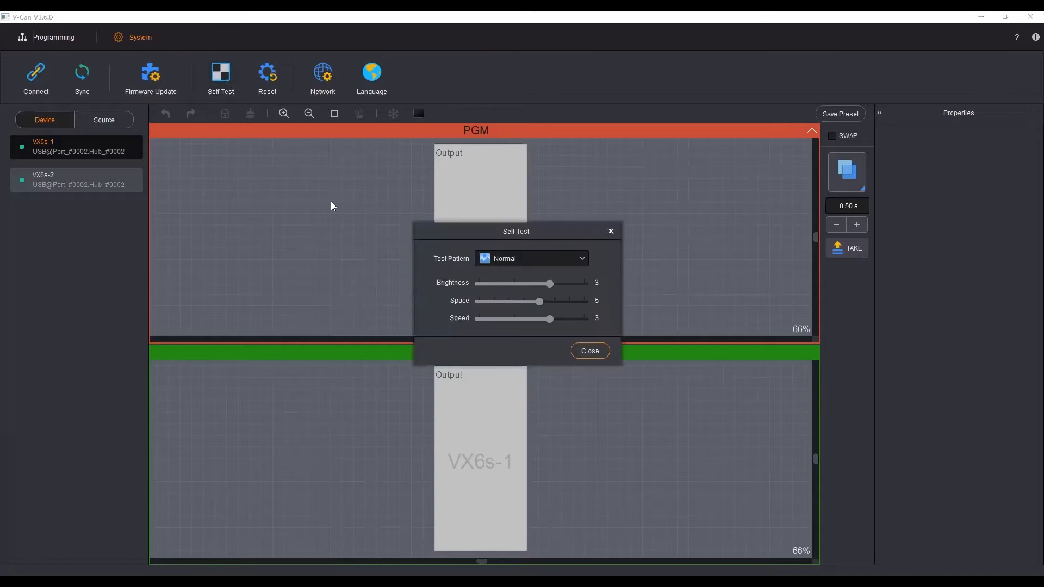
left_click(582, 259)
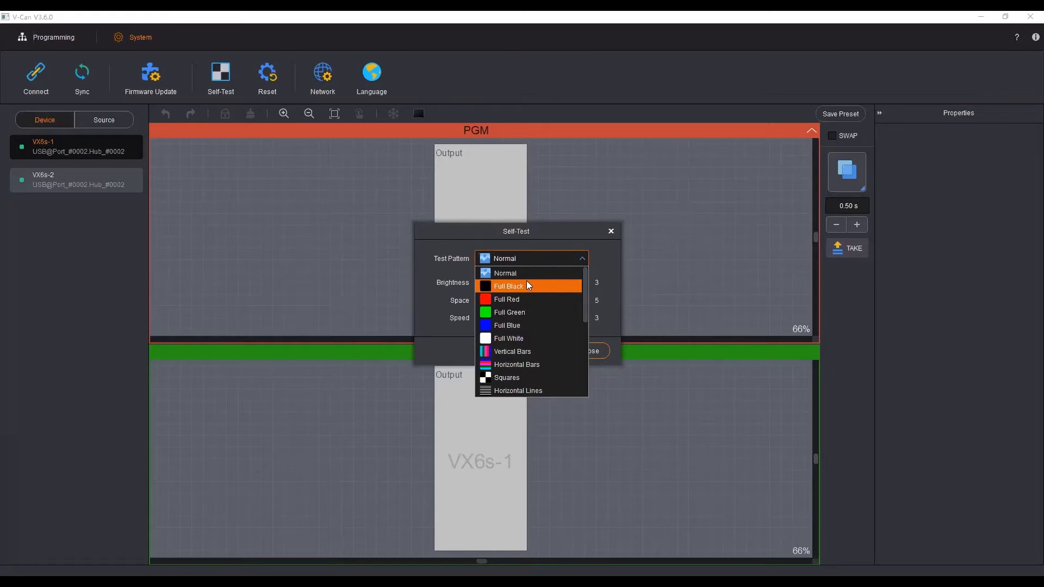
left_click(612, 231)
left_click(612, 231)
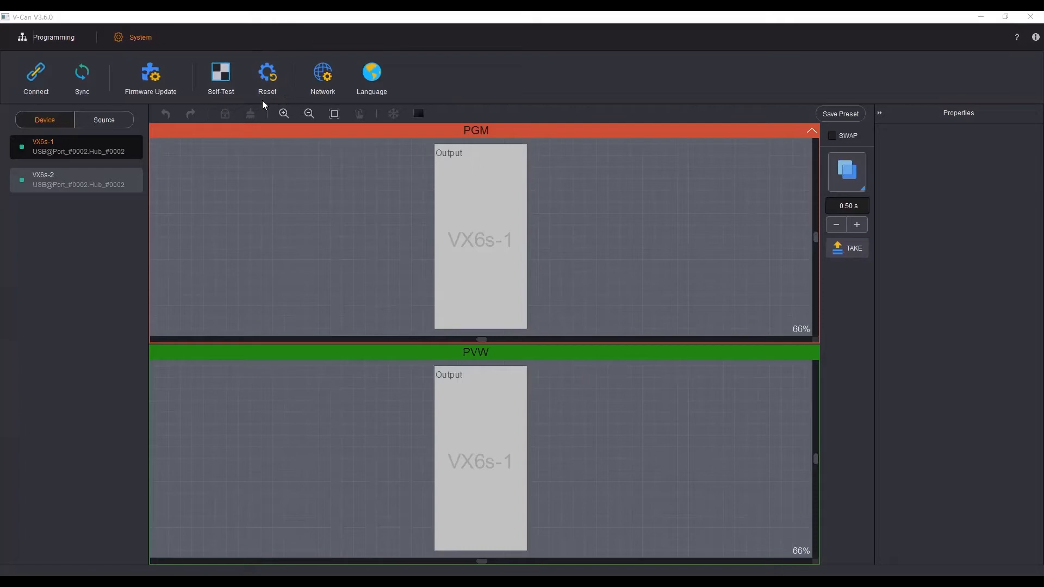
Step: Review the network settings and the available interface languages without changing them
left_click(316, 83)
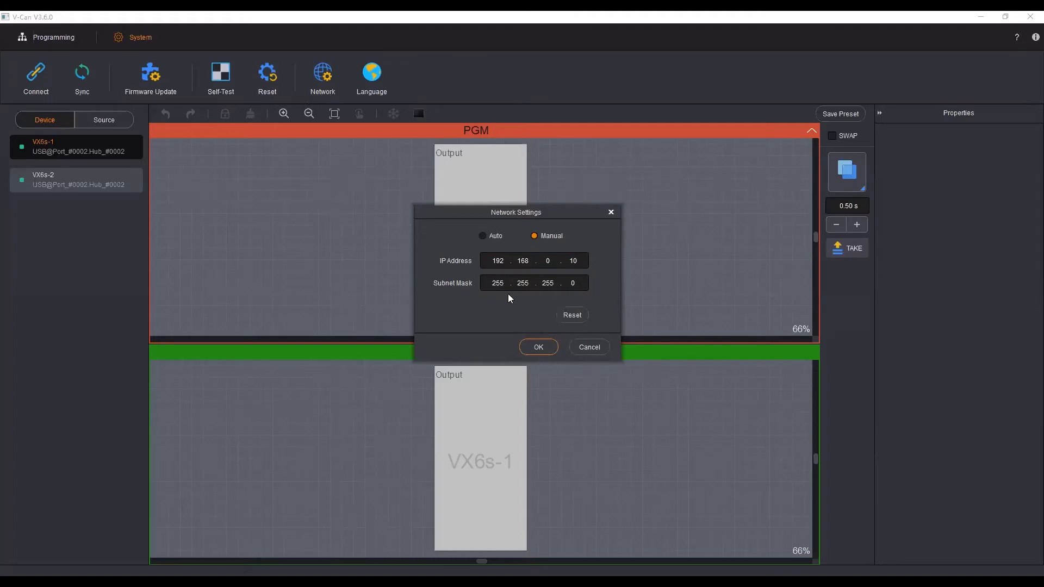
left_click(589, 348)
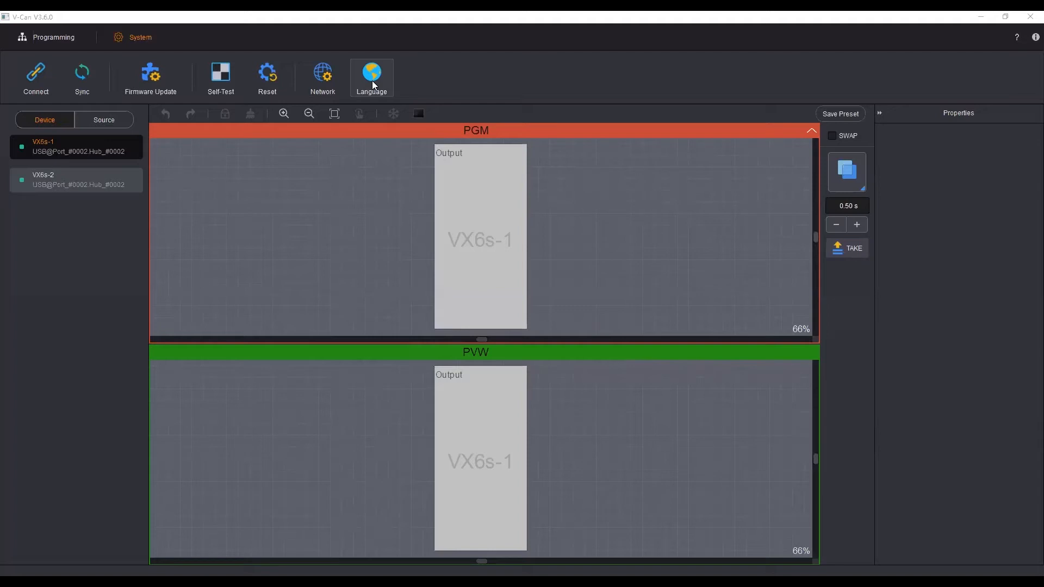
left_click(372, 80)
left_click(500, 278)
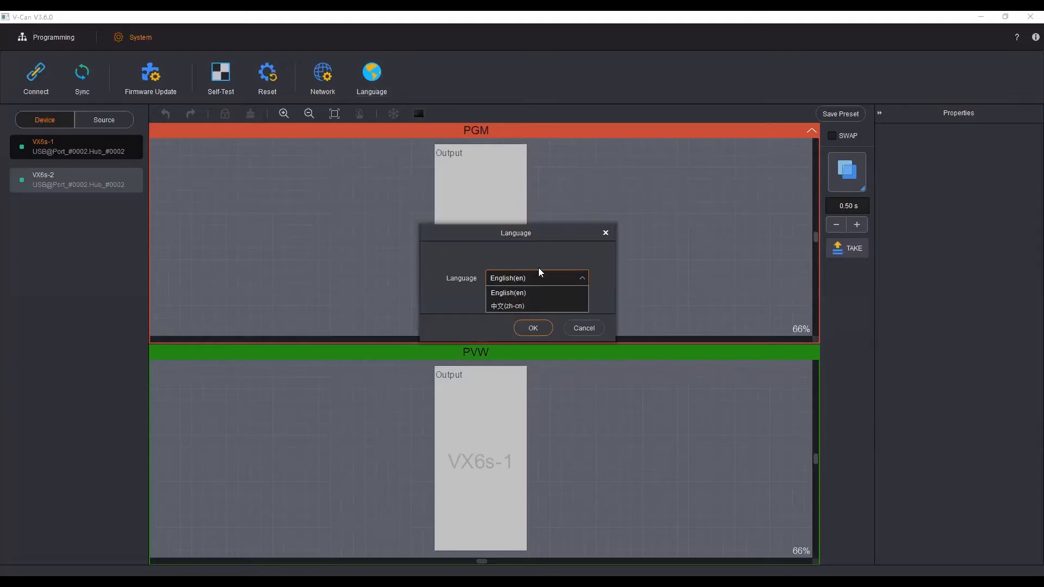
left_click(609, 235)
left_click(609, 235)
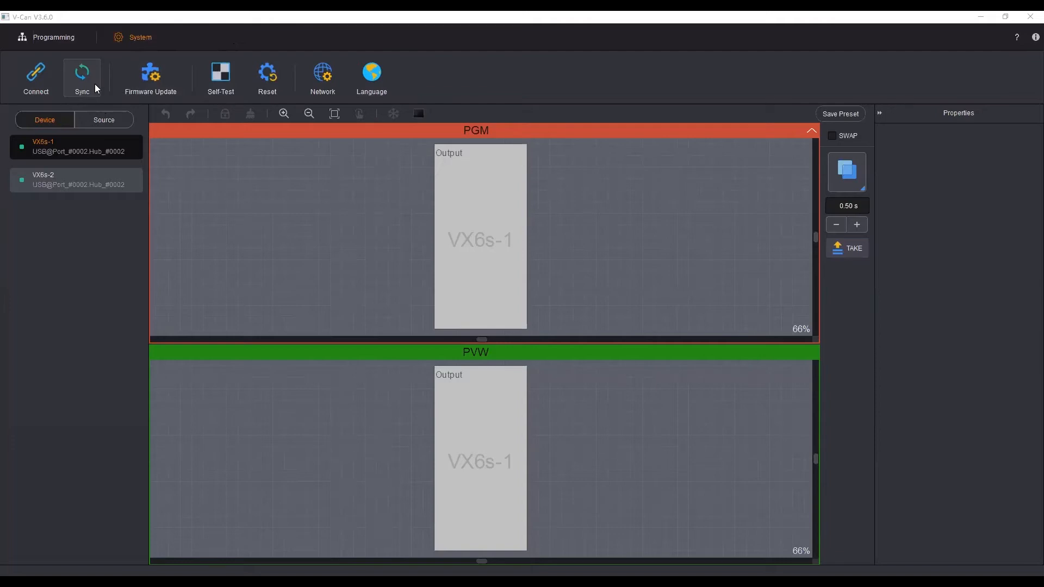
Step: Review the resolution, frame rate and color settings of the HDMI-1 input source
left_click(58, 39)
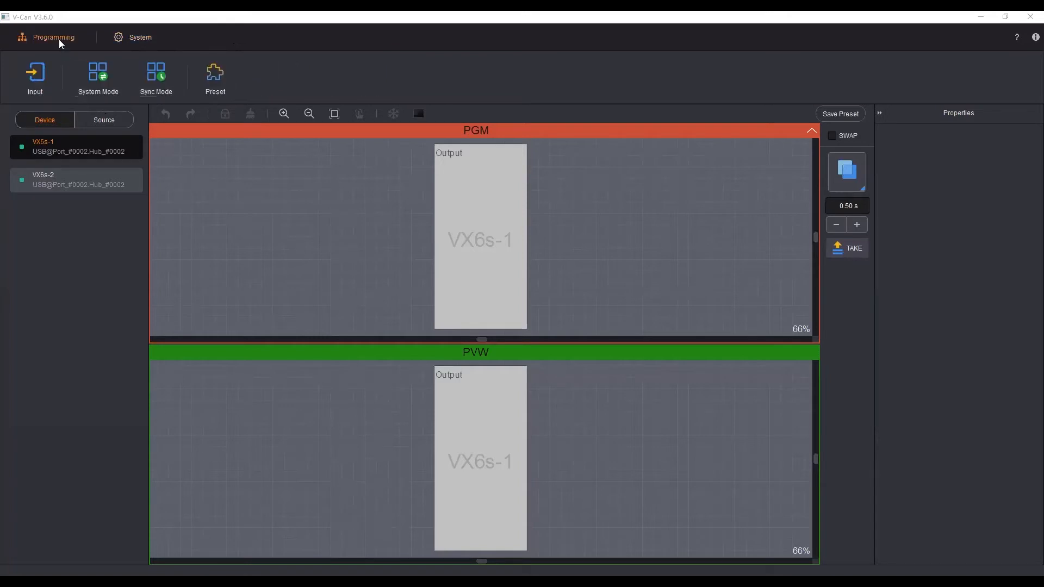
left_click(35, 76)
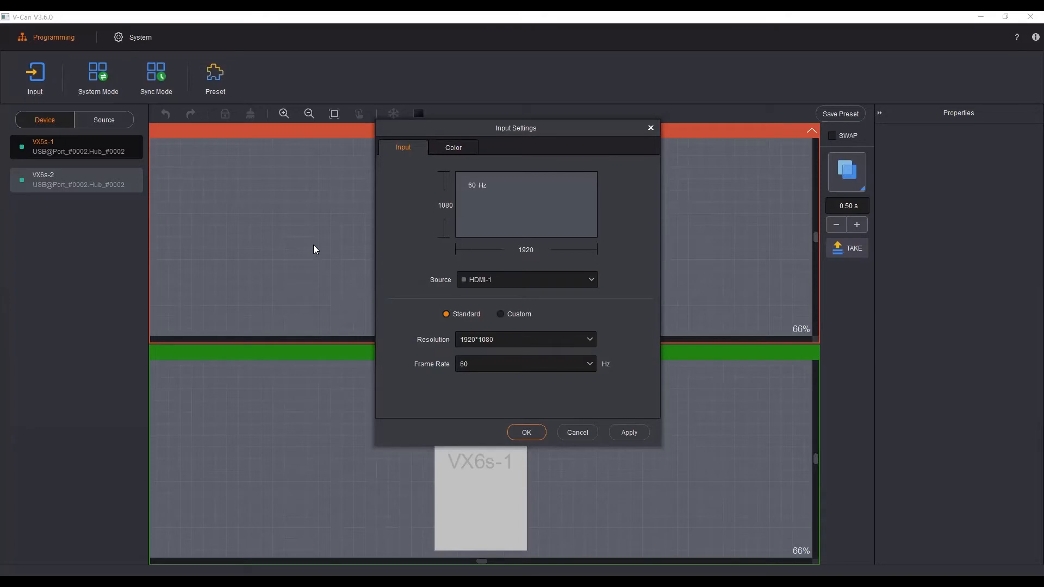
left_click(489, 278)
left_click(473, 297)
left_click(453, 148)
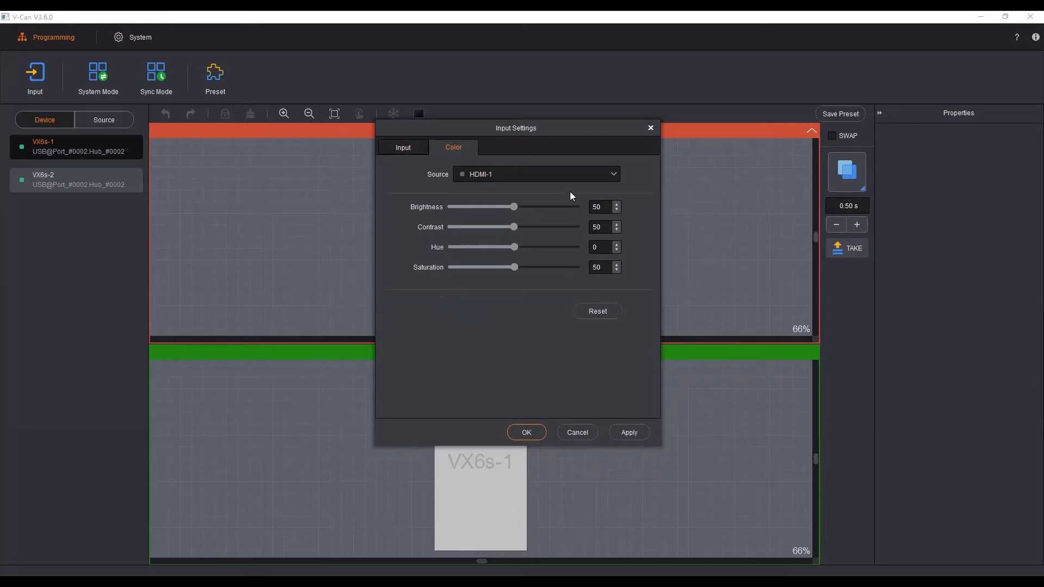
left_click(651, 128)
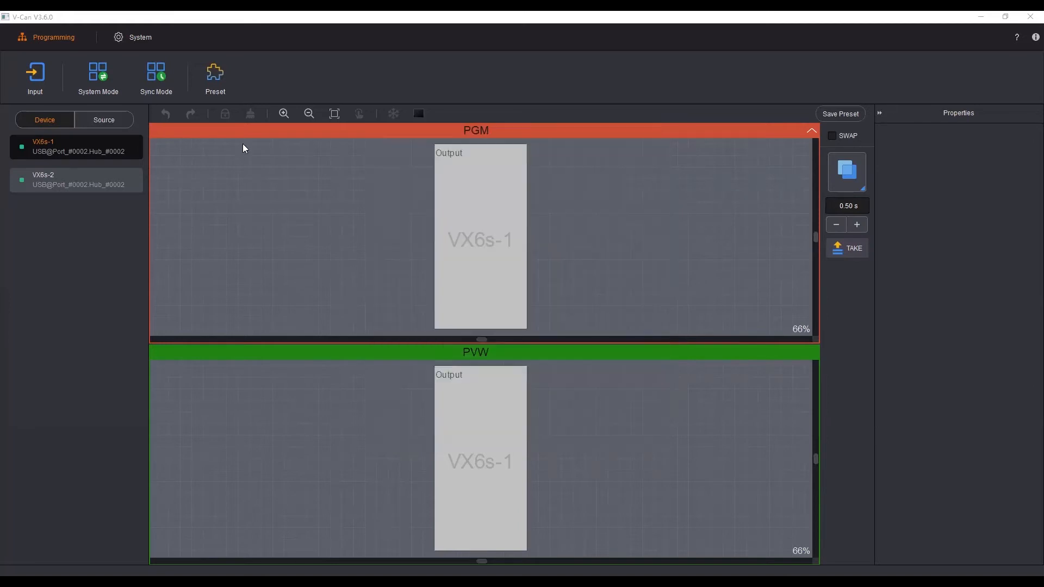
Step: Switch the system mode to Direct and back to Switcher
left_click(96, 81)
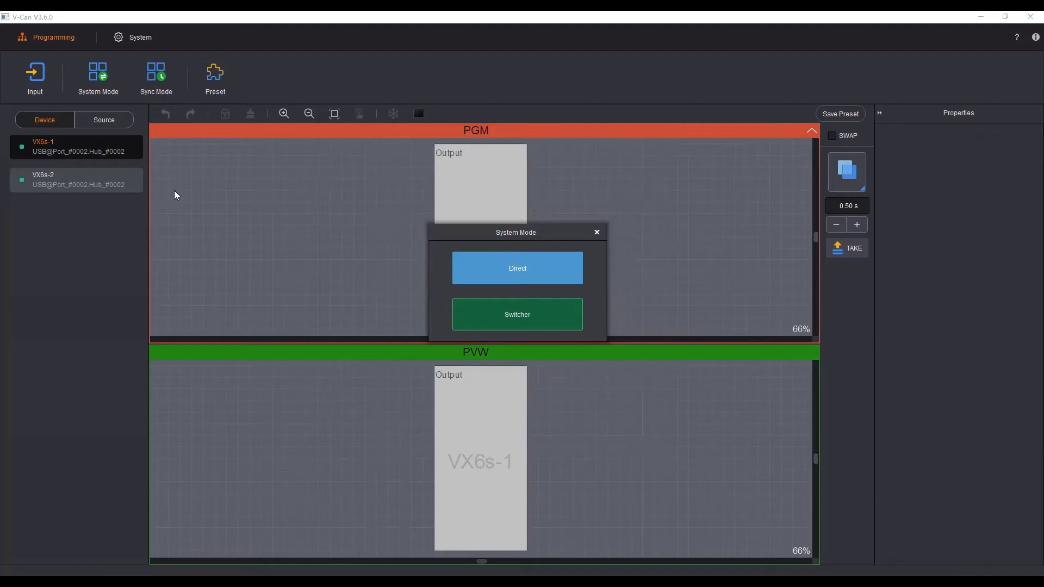
left_click(559, 269)
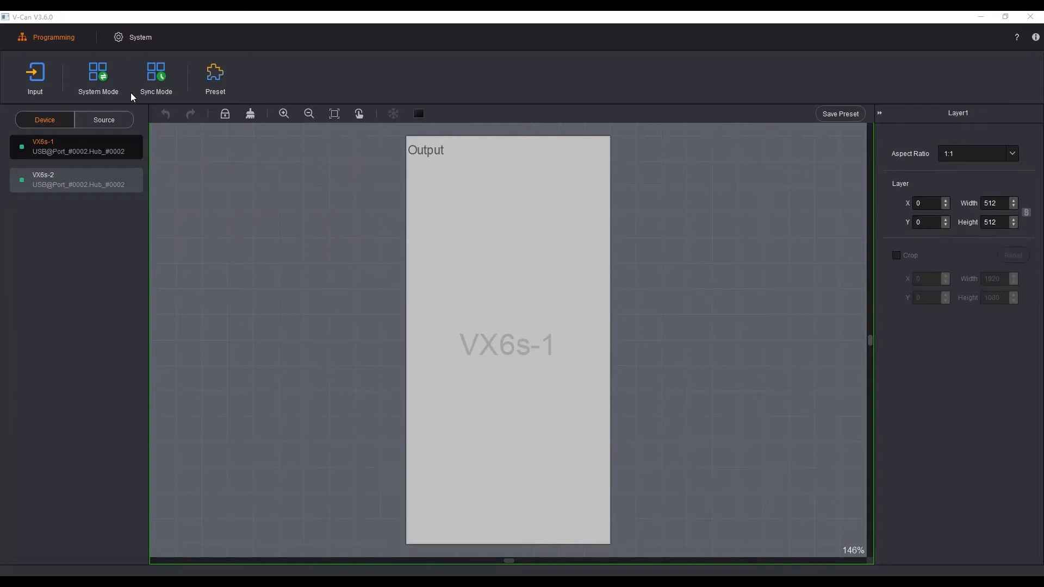
left_click(100, 79)
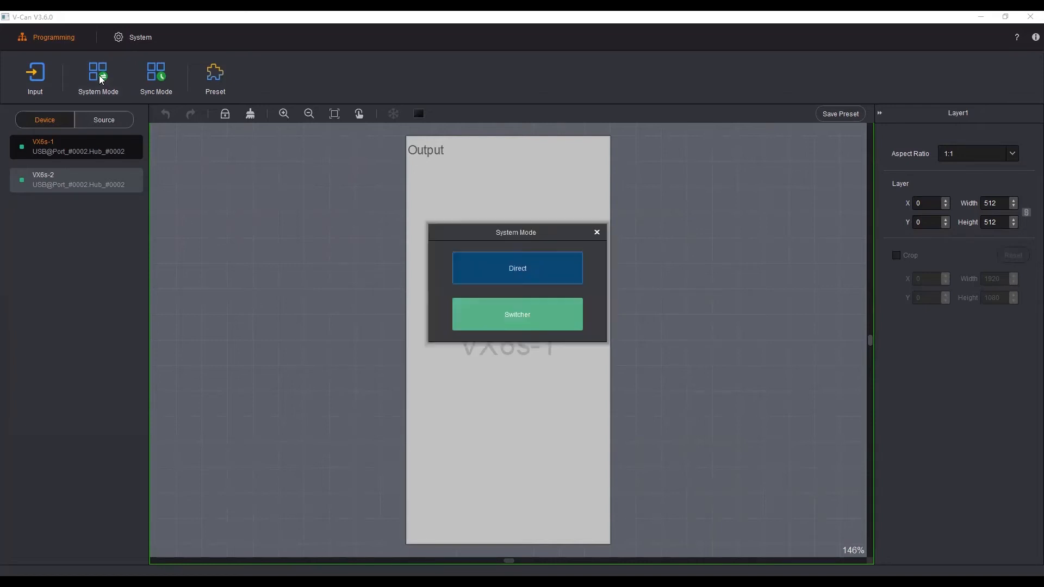
left_click(528, 325)
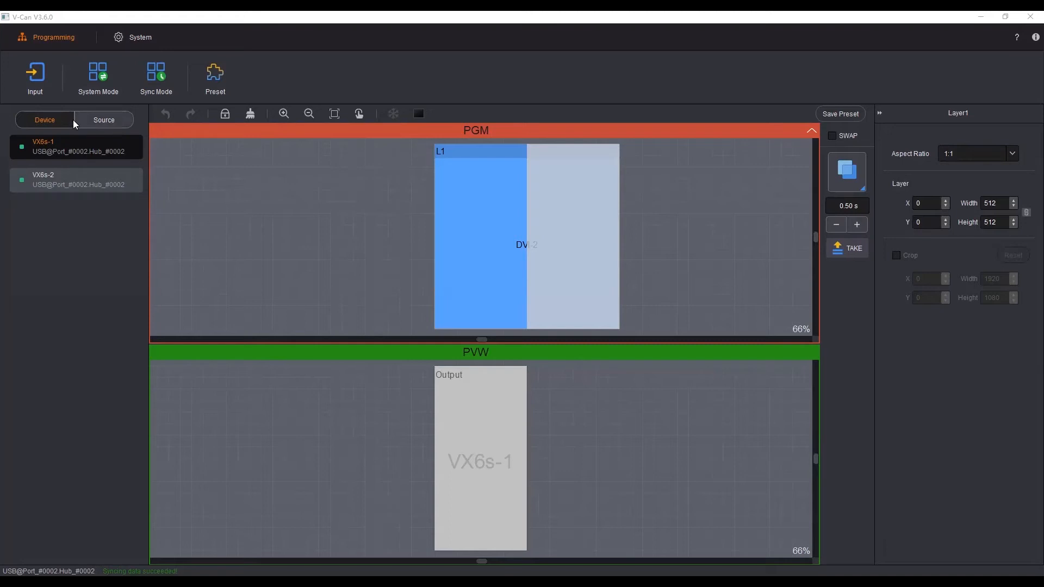
Step: Add the HDMI-1 source as a second layer in the preview and move it to about X 114, Y 131
left_click(107, 120)
left_click_drag(61, 174, 507, 431)
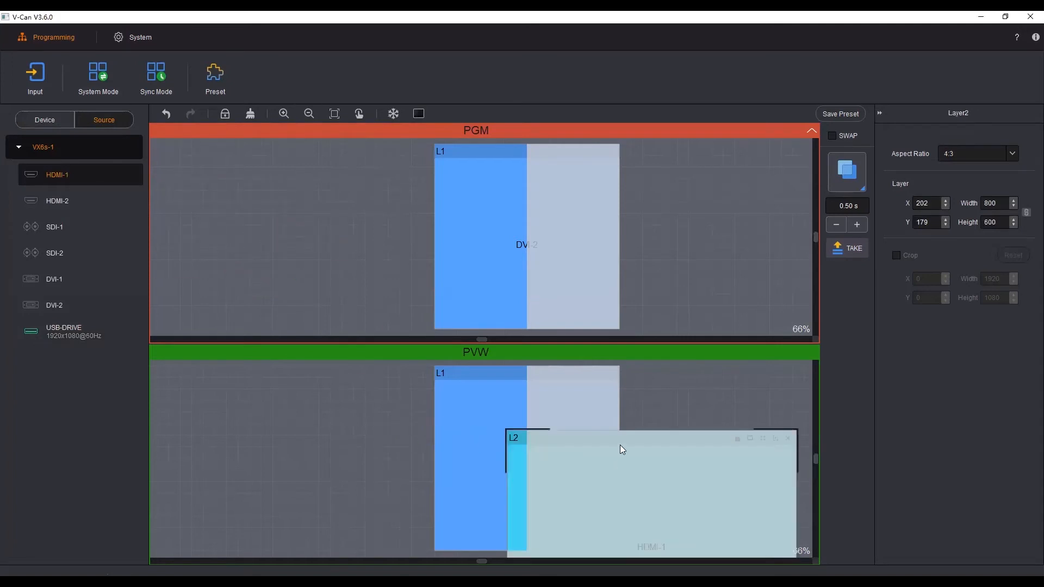
left_click_drag(621, 446, 591, 425)
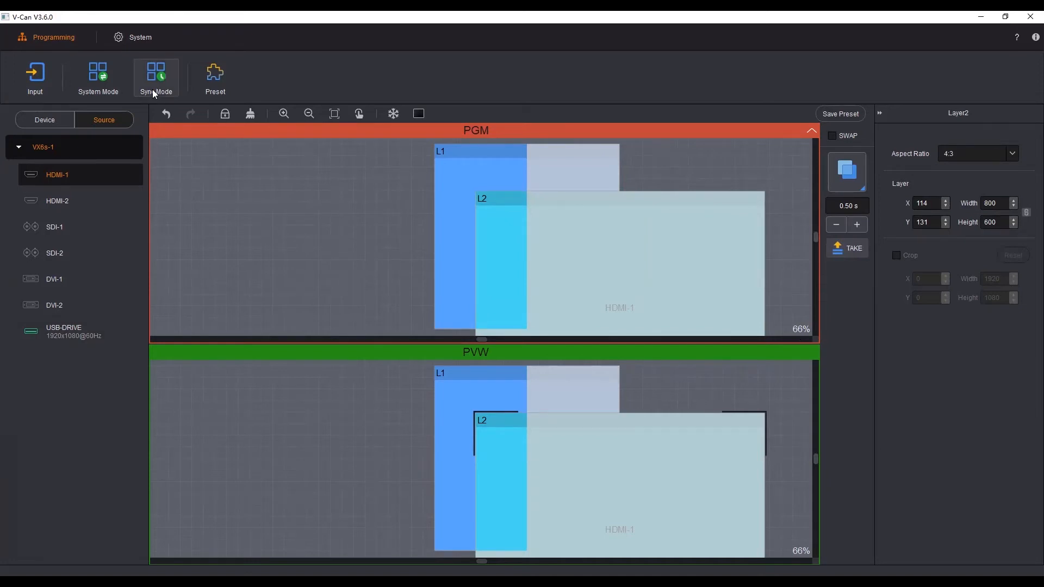
Step: Save the current layer layout to Preset1
left_click(215, 75)
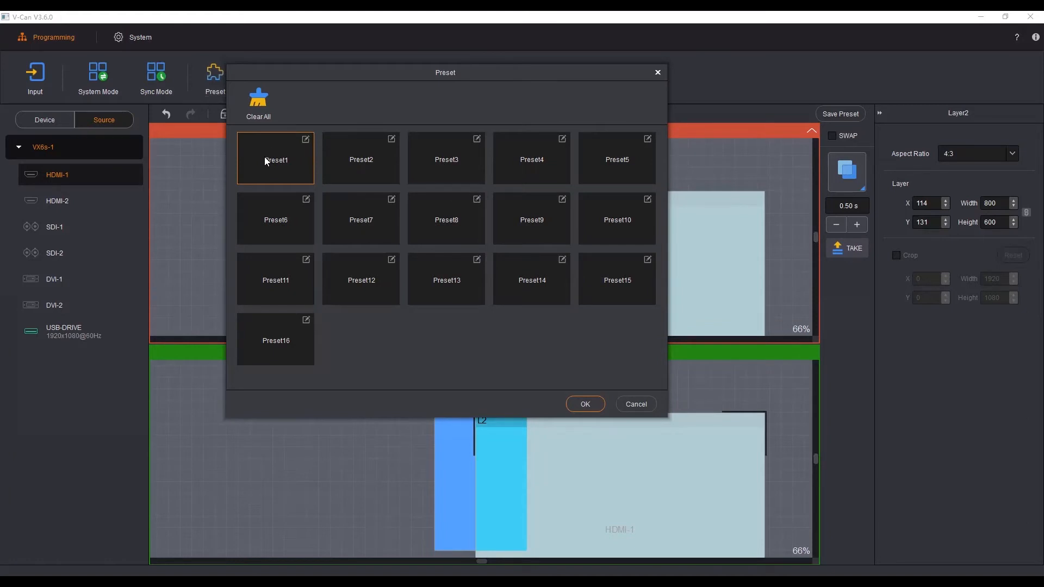
left_click(285, 159)
left_click(285, 161)
left_click(285, 155)
left_click(656, 73)
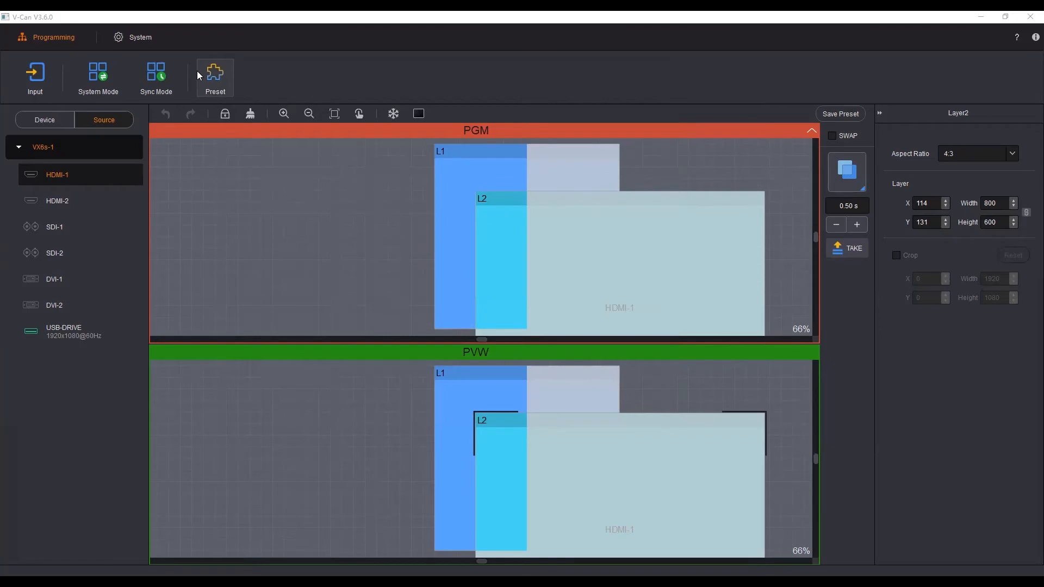
Step: Review the system tools, the HDMI-1 input settings and the available system modes
left_click(150, 36)
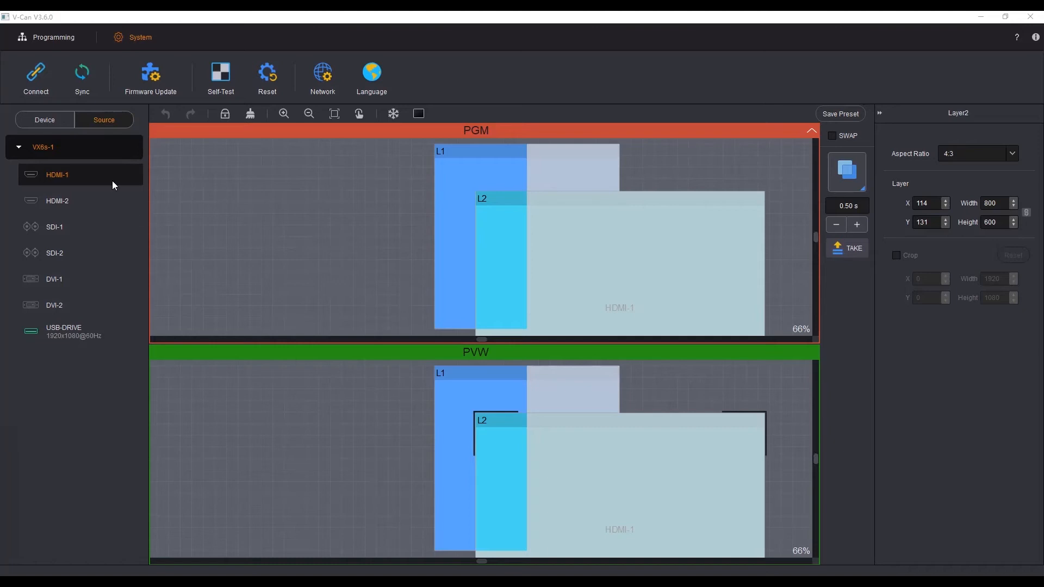
left_click(66, 37)
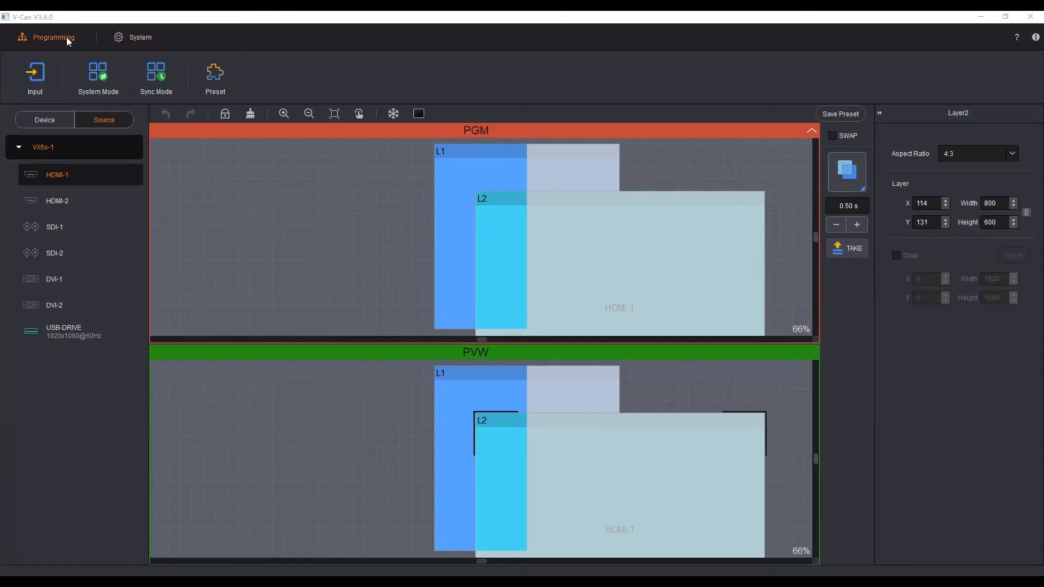
left_click(34, 82)
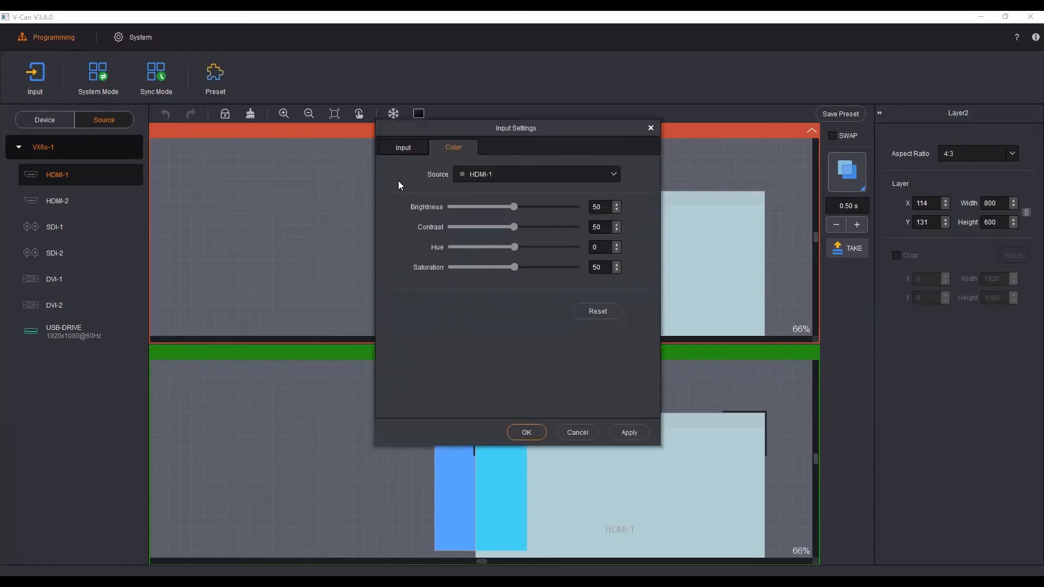
left_click(412, 145)
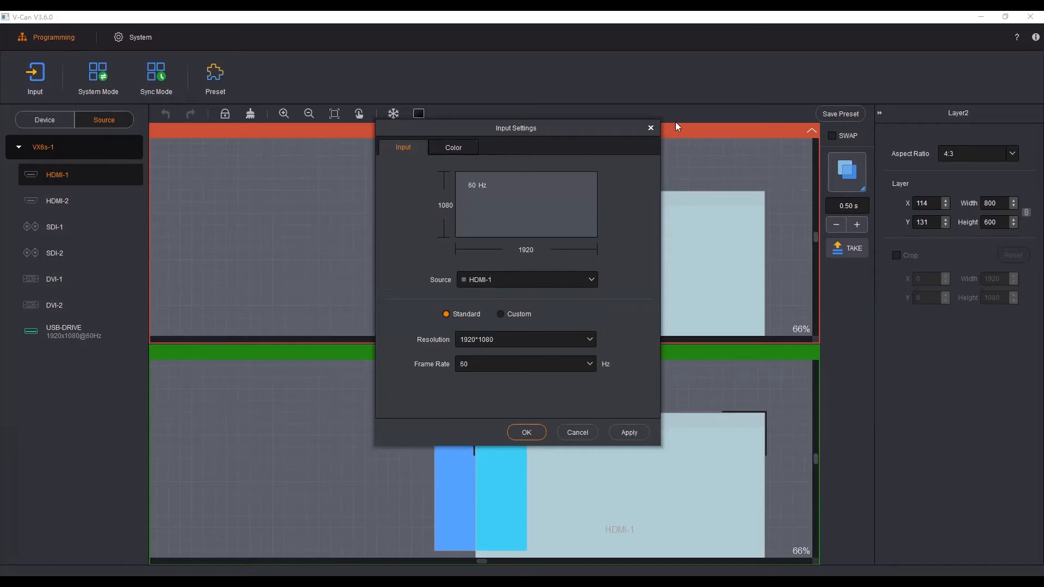
left_click(651, 128)
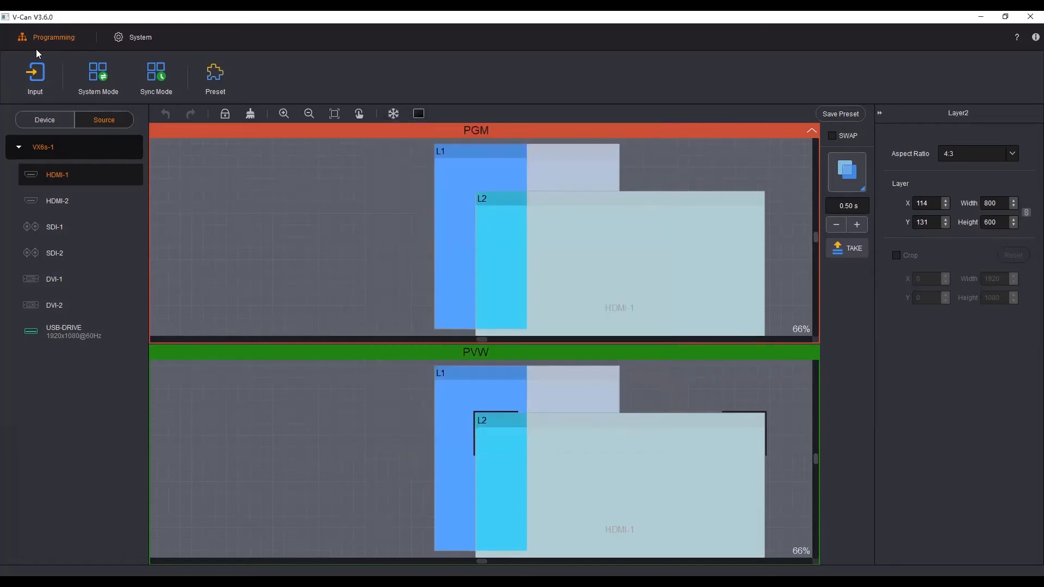
left_click(99, 71)
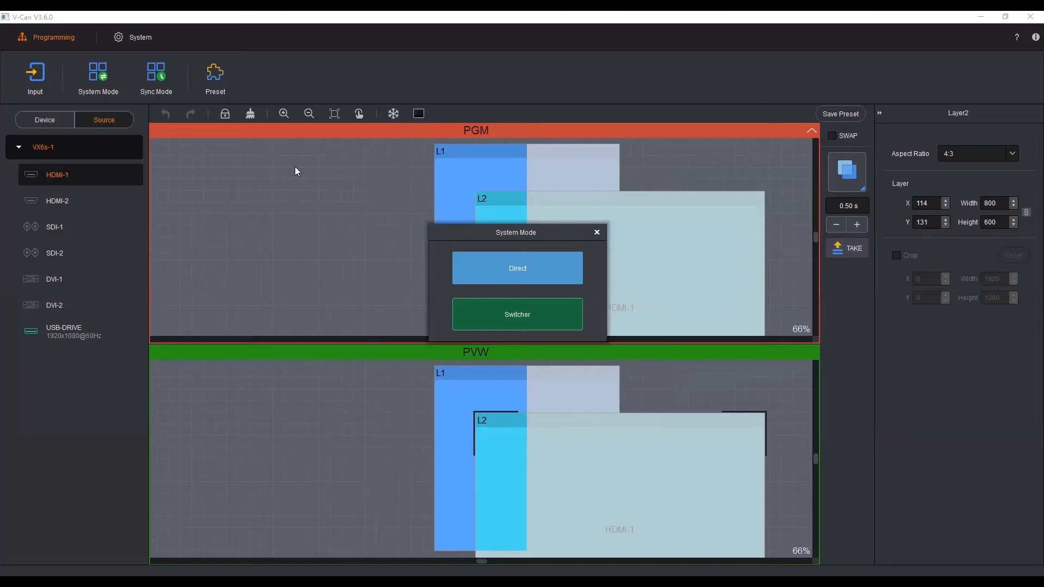
left_click(597, 233)
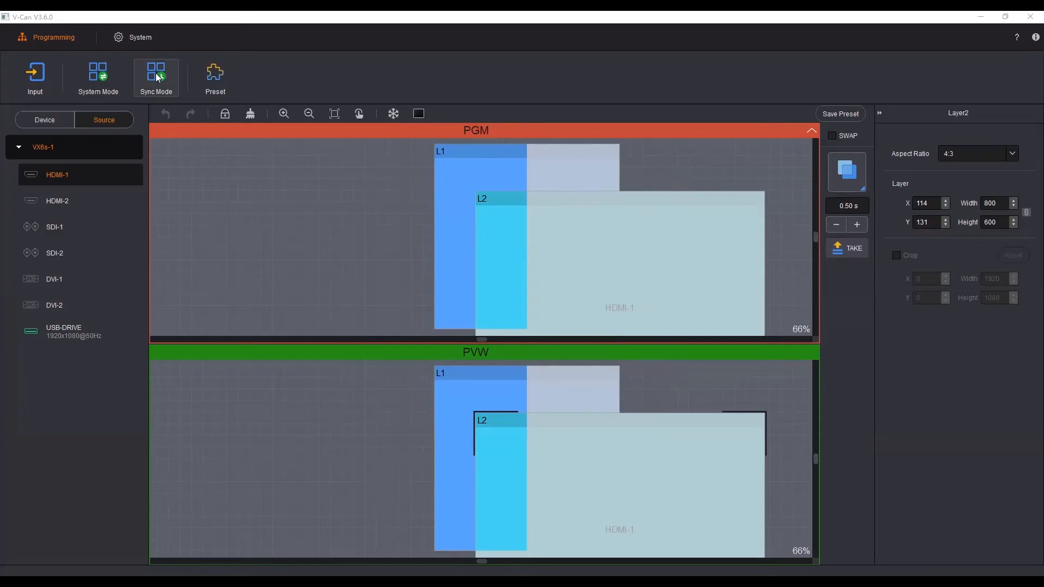
Step: Choose HDMI-1 as the source for the enabled sync mode and review the stored presets
left_click(157, 77)
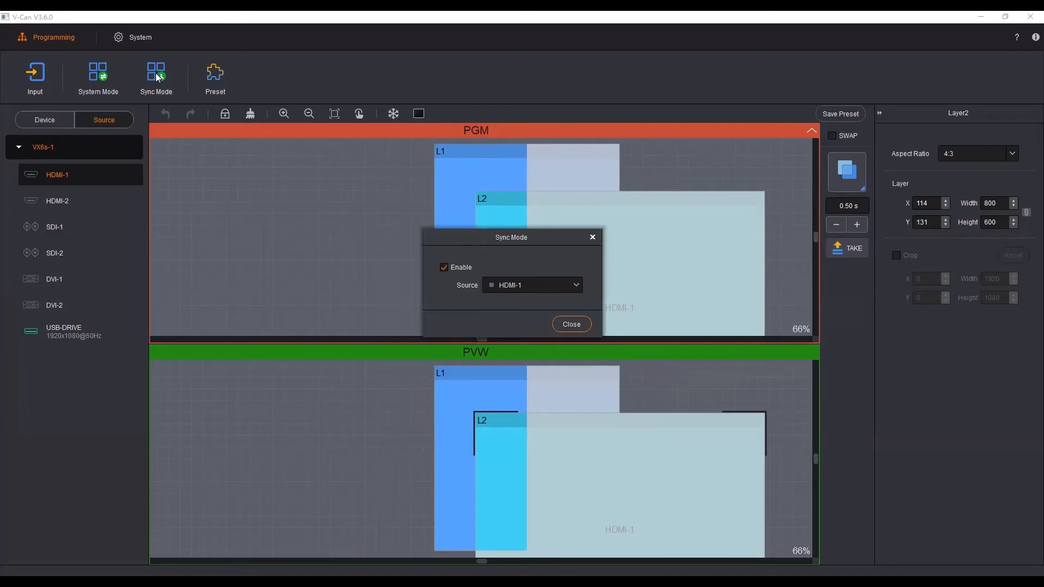
left_click(526, 285)
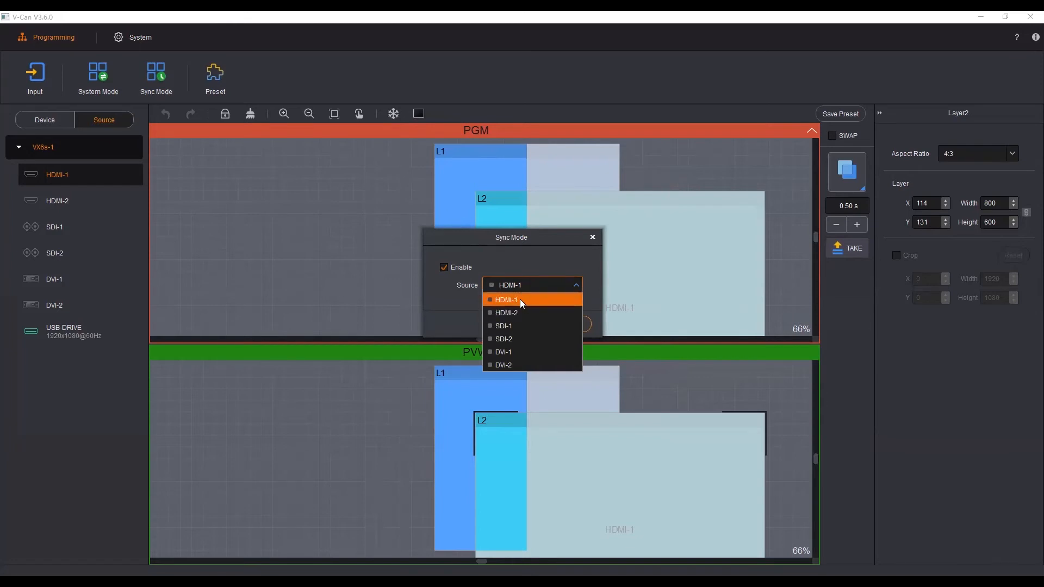
left_click(521, 302)
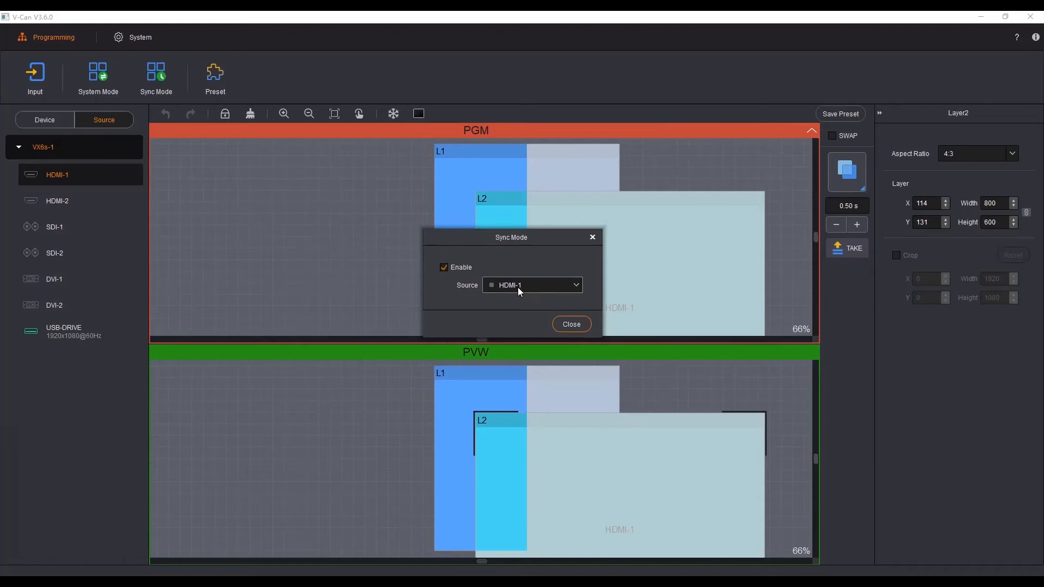
left_click(592, 238)
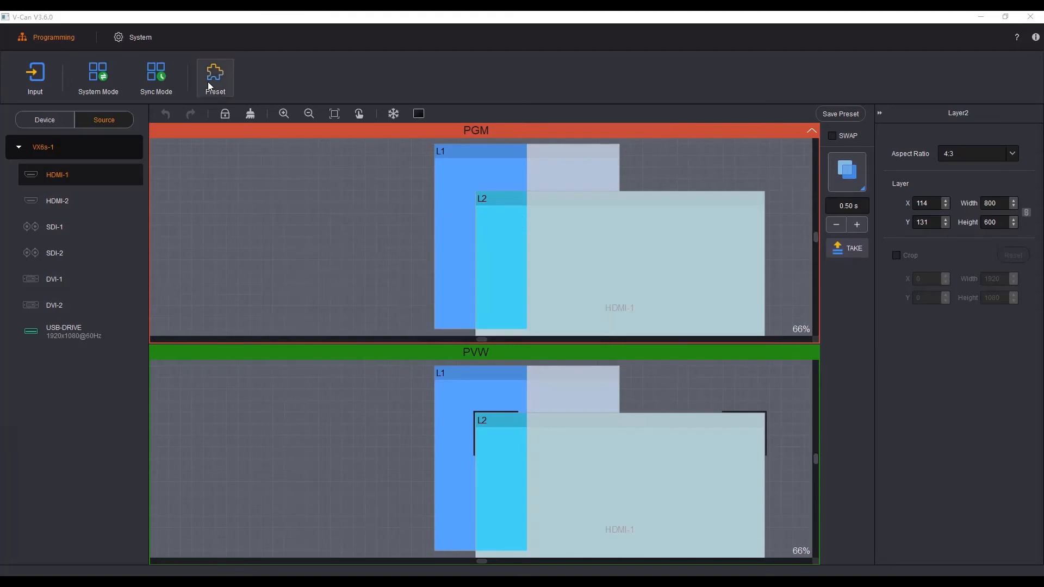
left_click(208, 85)
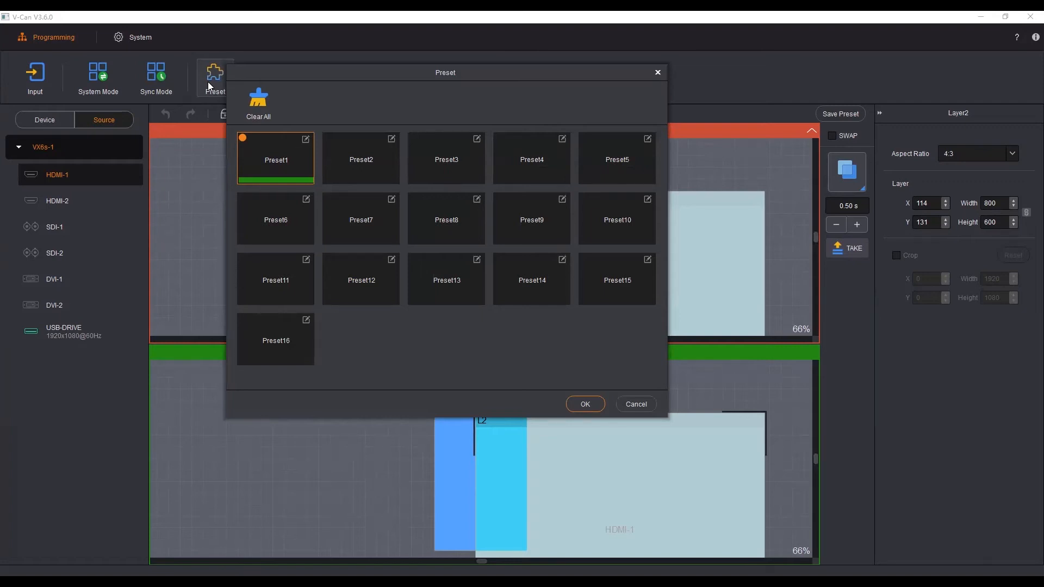
left_click(657, 74)
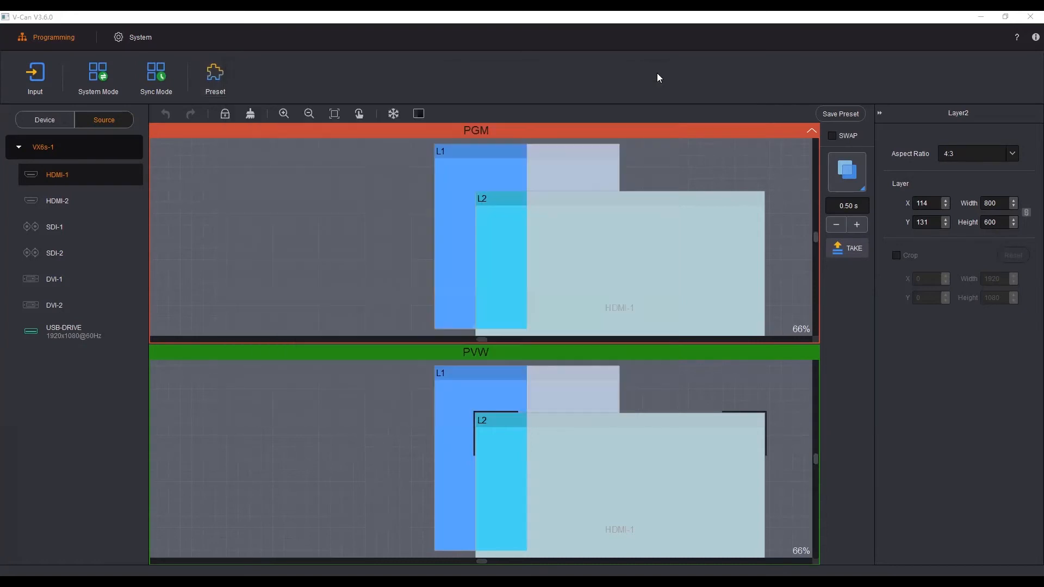
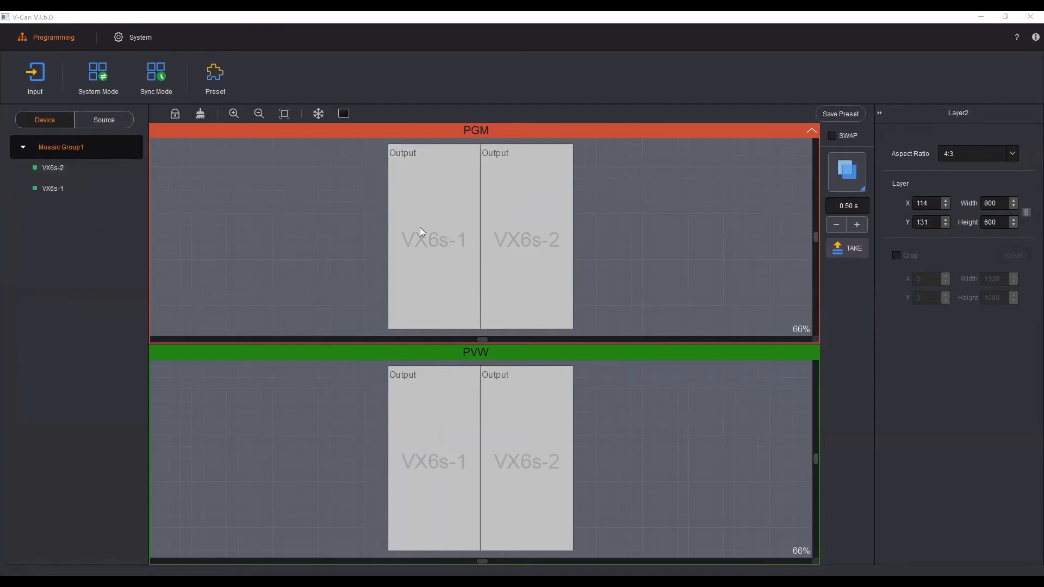
Step: Check the sync mode settings and change the system mode to the single-canvas mode without separate program and preview views
left_click(156, 76)
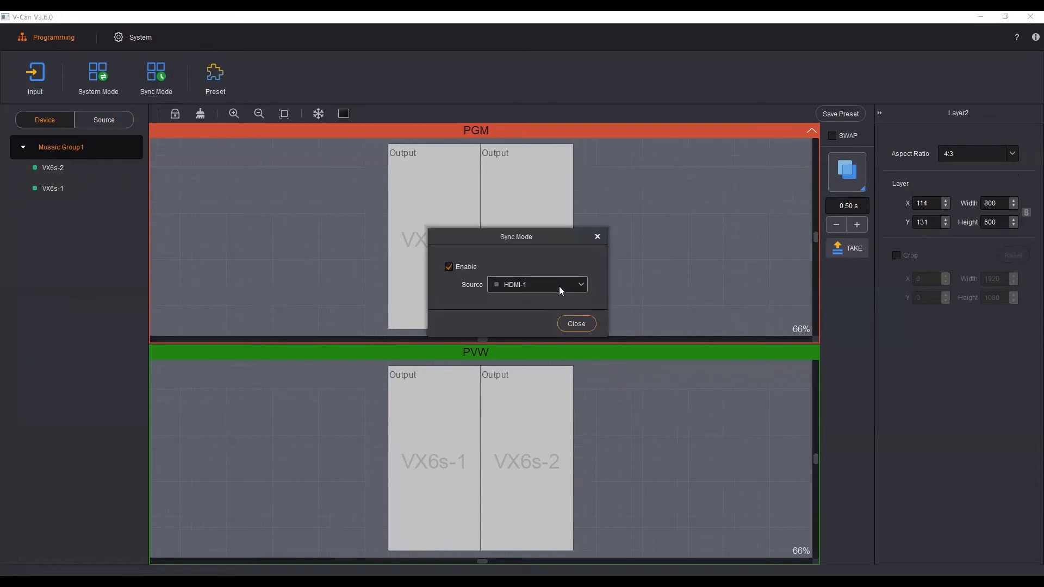
left_click(600, 237)
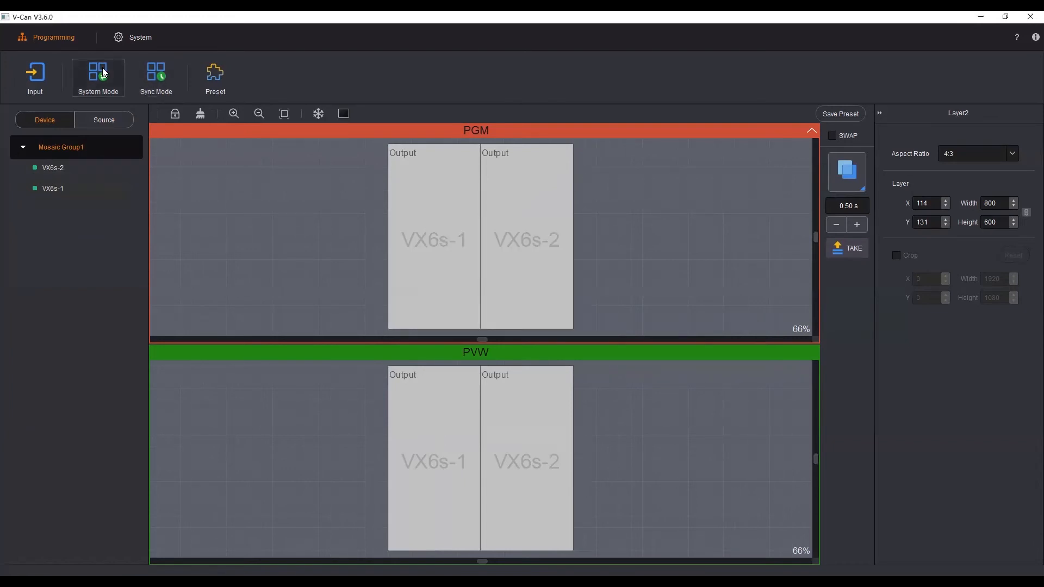
left_click(102, 68)
left_click(536, 268)
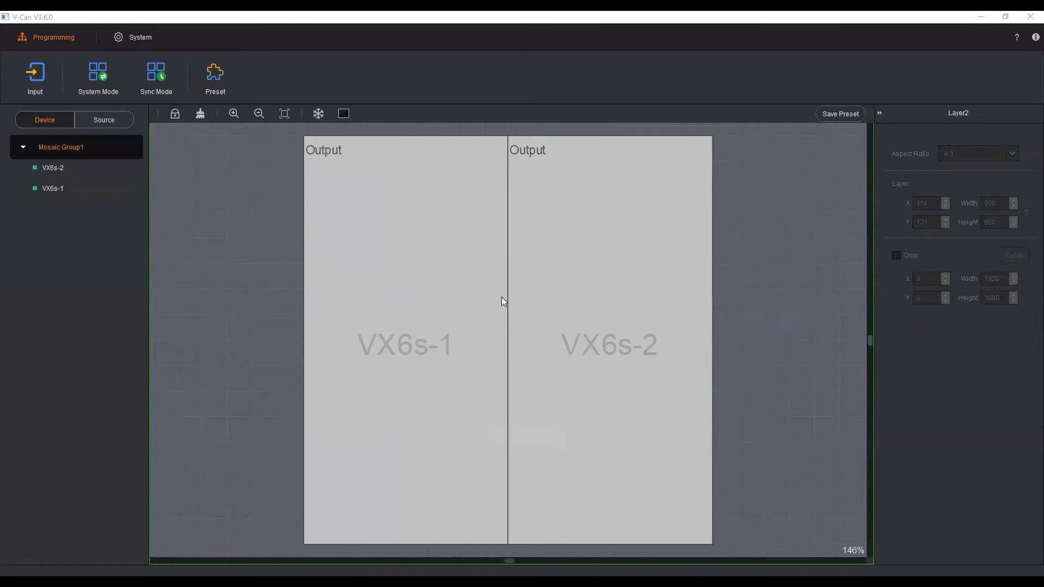
left_click(670, 329)
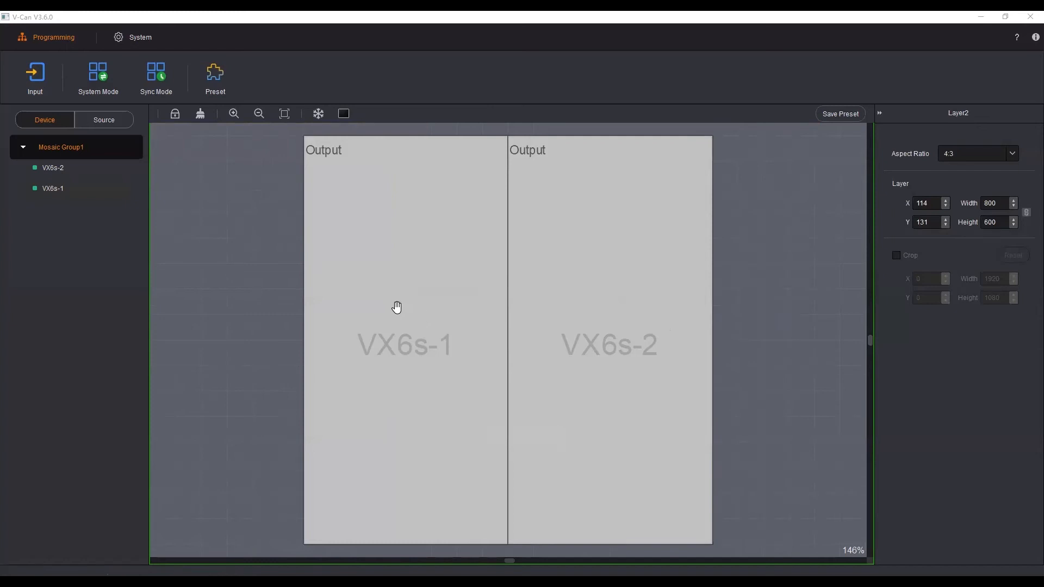
Step: Move the VX6s-1 output to the other side of VX6s-2 at X 512, Y -1, and shift VX6s-2 to X 256, Y 1
left_click_drag(396, 308, 804, 301)
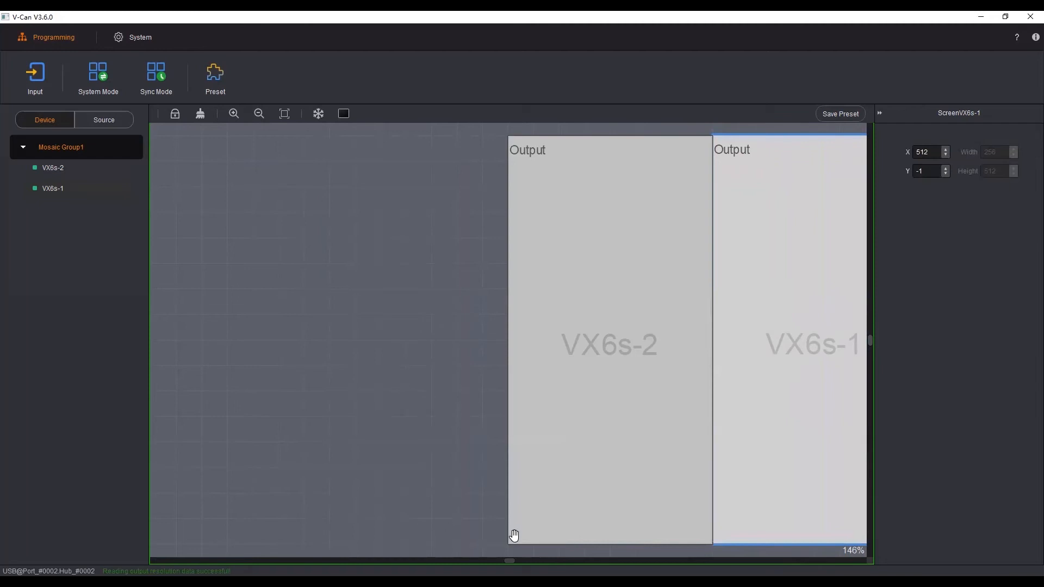
left_click_drag(510, 557, 510, 558)
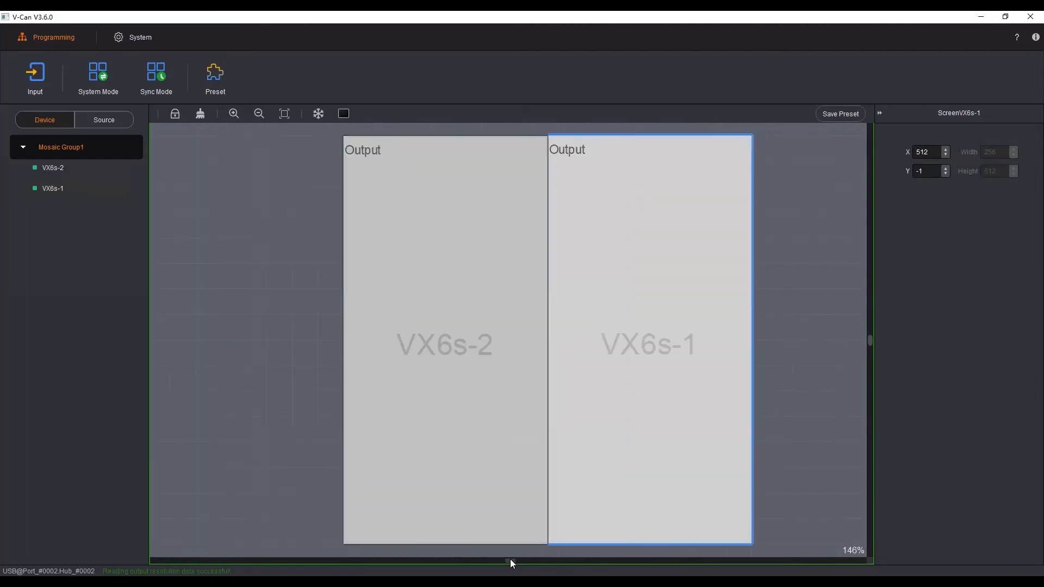
left_click(296, 415)
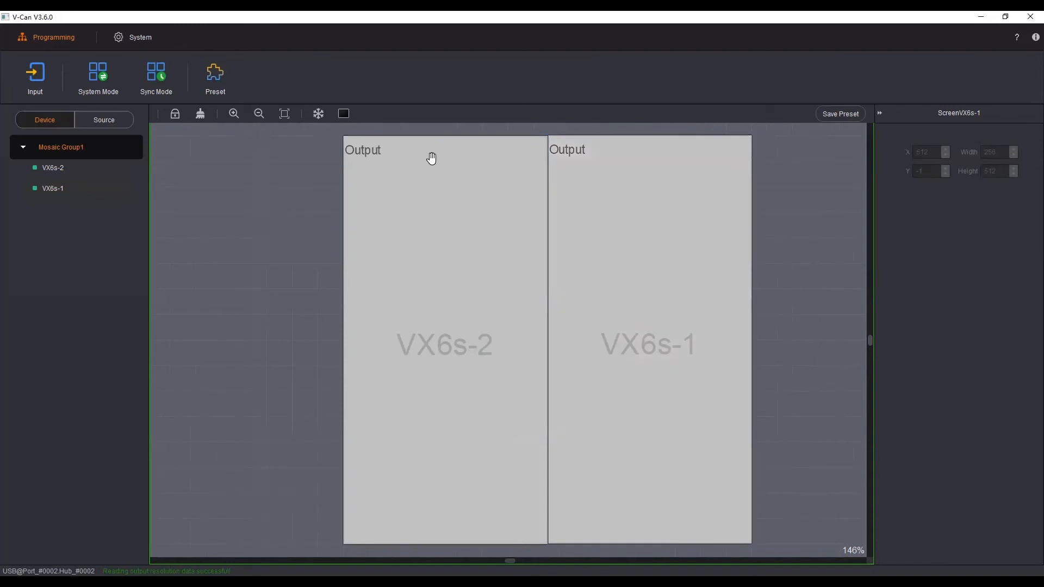
left_click(400, 249)
mouse_move(424, 265)
left_mouse_down()
mouse_move(352, 270)
mouse_move(420, 266)
left_mouse_up()
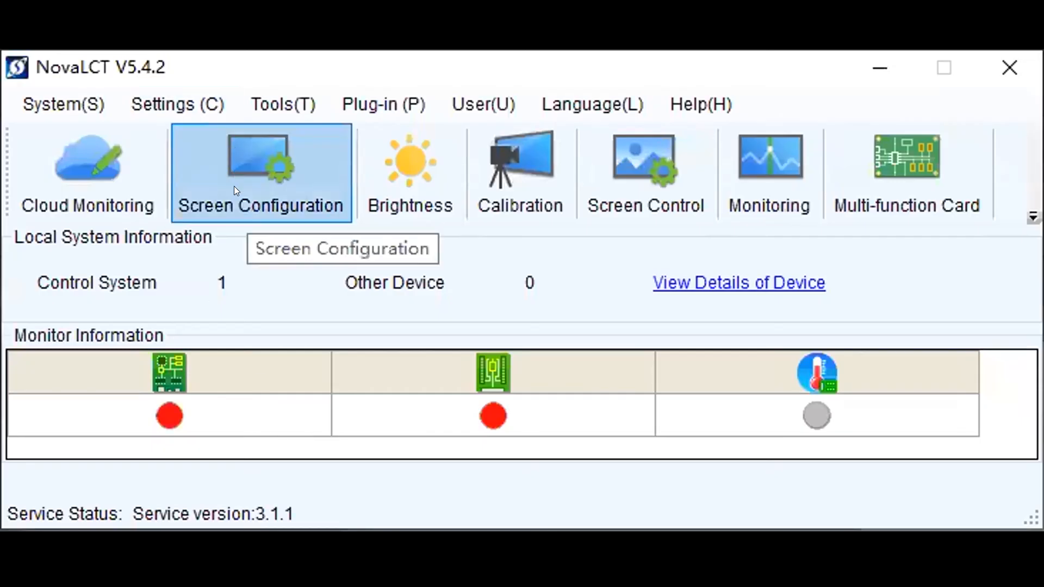
Step: In NovaLCT, open the screen configuration for the connected USB port and examine the screen connection of sending cards 1 and 2
left_click(235, 188)
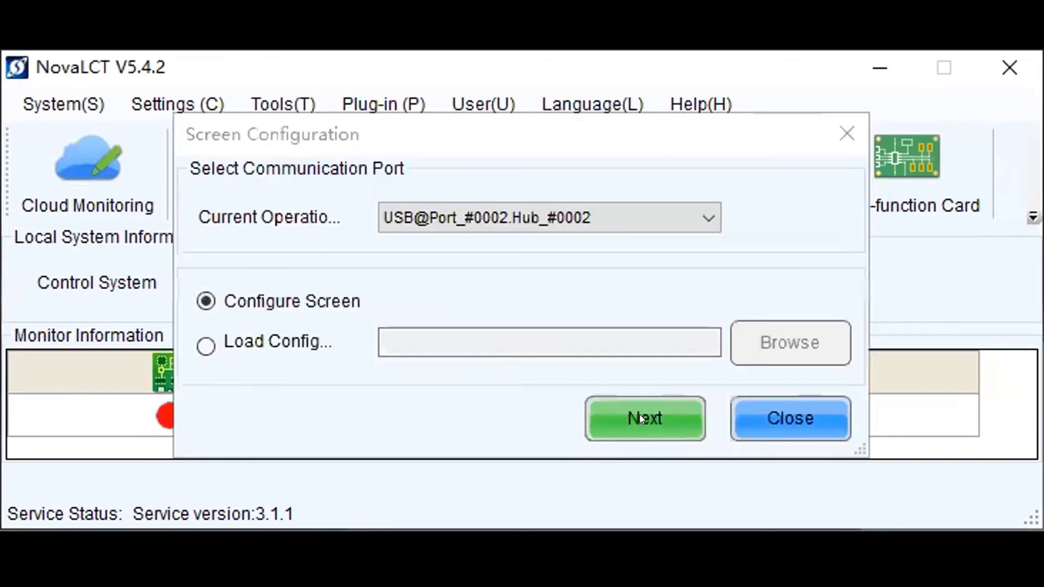
left_click(643, 398)
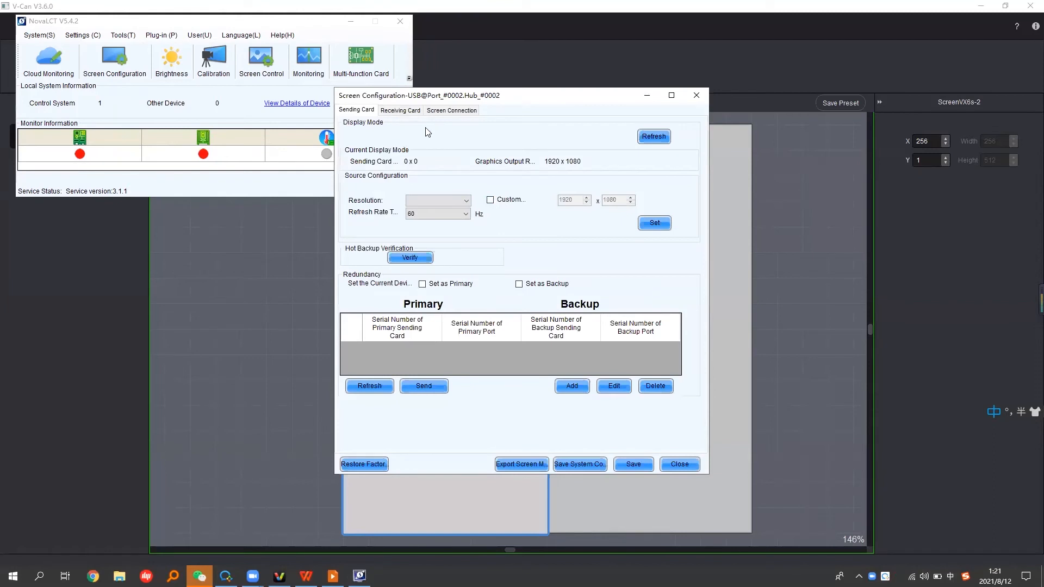
left_click(458, 113)
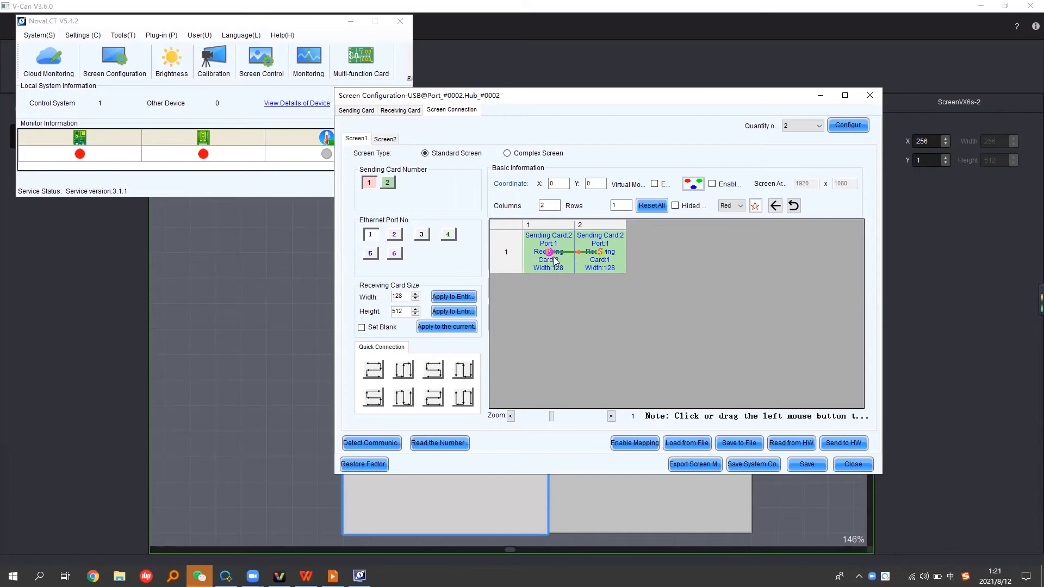
left_click(388, 186)
left_click(375, 187)
Step: Switch back to V-Can and reposition the outputs, with VX6s-1 at X 512, Y 0 and VX6s-2 at X 256, Y 3
left_click(793, 5)
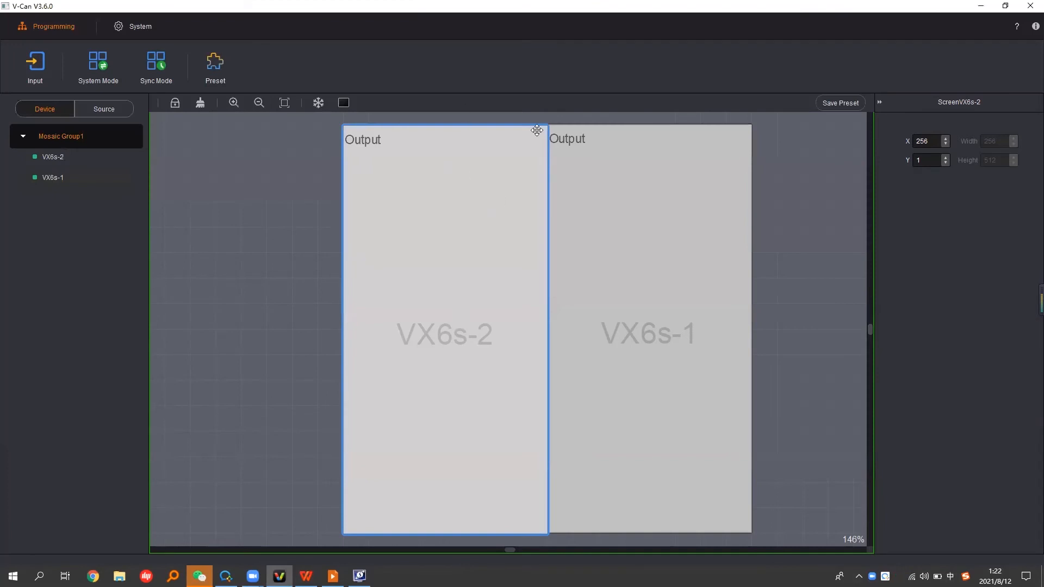
mouse_move(429, 295)
left_mouse_down()
mouse_move(405, 294)
mouse_move(459, 291)
mouse_move(429, 293)
mouse_move(440, 296)
left_mouse_up()
left_click(612, 289)
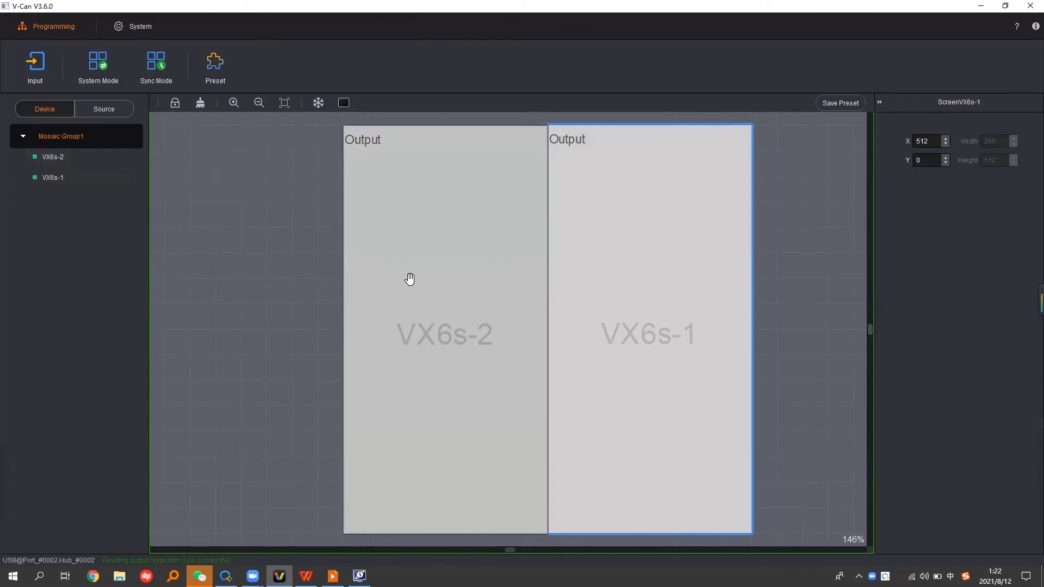
mouse_move(409, 279)
left_mouse_down()
mouse_move(605, 321)
mouse_move(585, 272)
mouse_move(519, 280)
mouse_move(610, 347)
mouse_move(405, 352)
mouse_move(391, 315)
mouse_move(407, 281)
left_mouse_up()
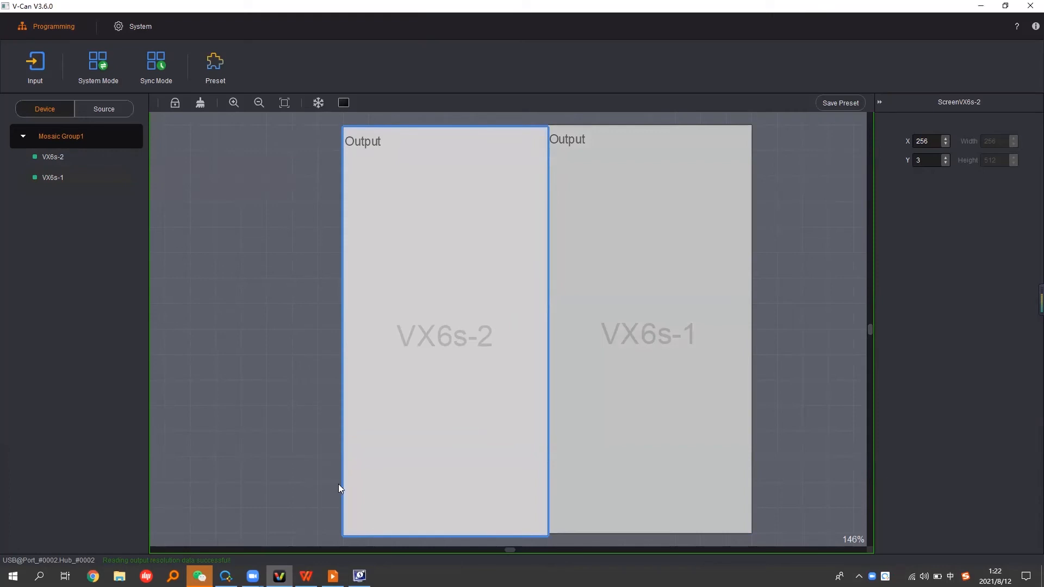
Step: Ungroup Mosaic Group1 and combine the VX6s-1 and VX6s-2 devices into a mosaic group again
left_click(127, 136)
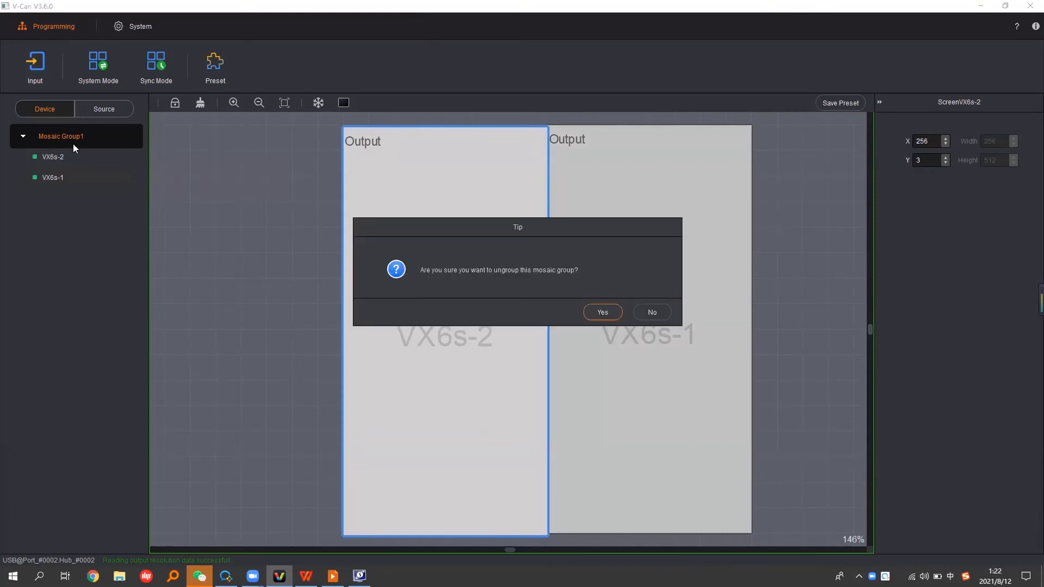
left_click(601, 313)
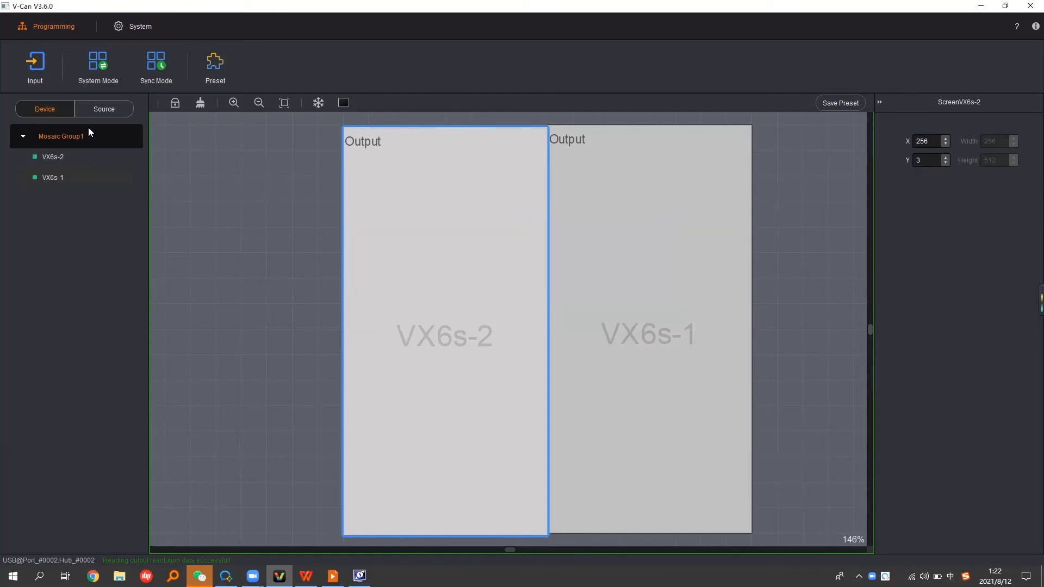
left_click_drag(45, 174, 42, 130)
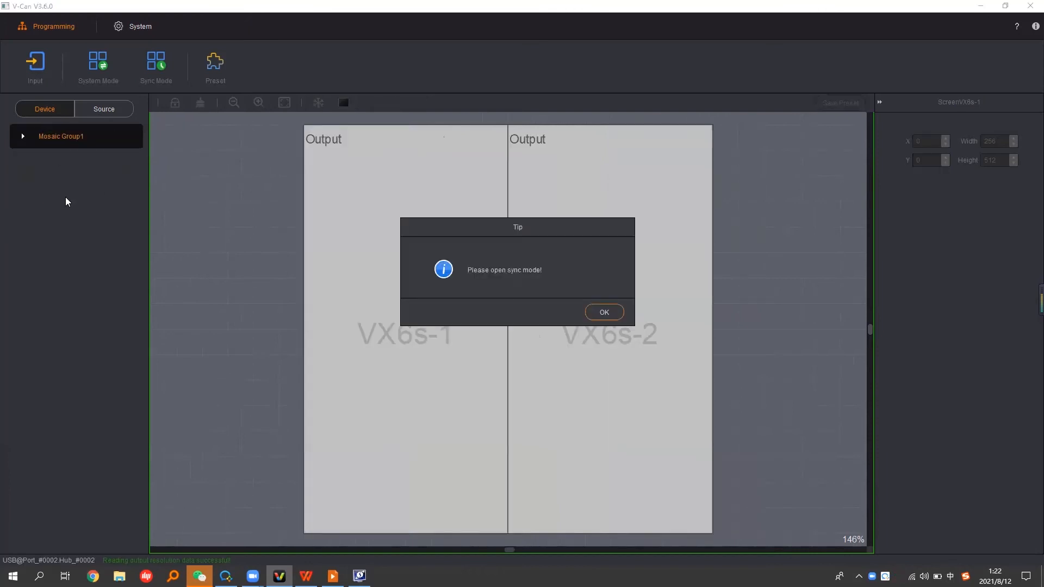
left_click(610, 315)
Step: Shift the VX6s-1 output to X 0, Y 2 and deselect it
mouse_move(401, 282)
left_mouse_down()
mouse_move(324, 299)
mouse_move(340, 335)
mouse_move(477, 289)
mouse_move(449, 319)
mouse_move(757, 284)
mouse_move(808, 291)
mouse_move(458, 285)
mouse_move(361, 296)
mouse_move(403, 277)
mouse_move(833, 282)
mouse_move(638, 158)
mouse_move(601, 93)
mouse_move(626, 456)
mouse_move(364, 282)
mouse_move(398, 284)
left_mouse_up()
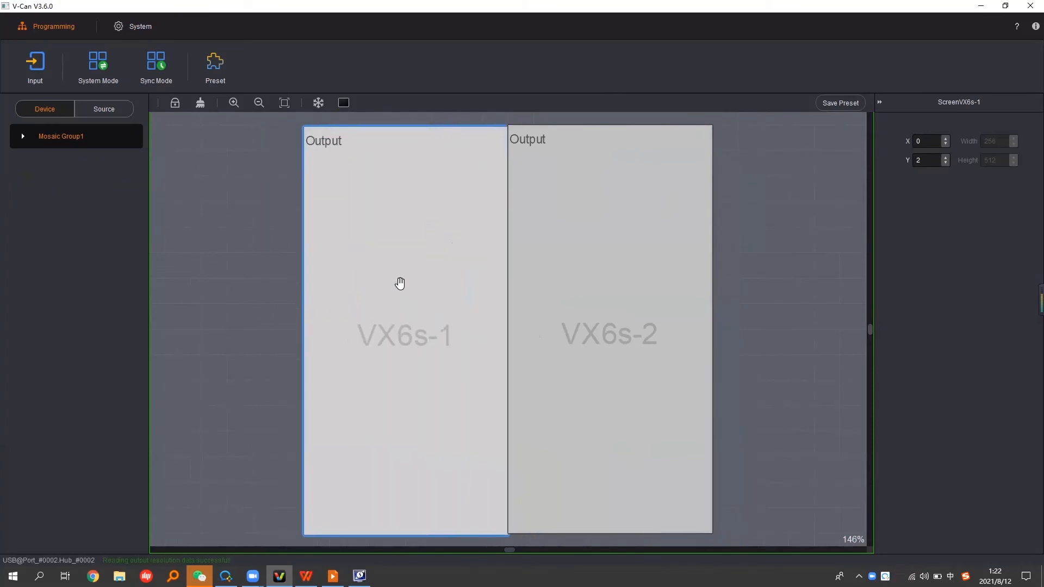
left_click(260, 298)
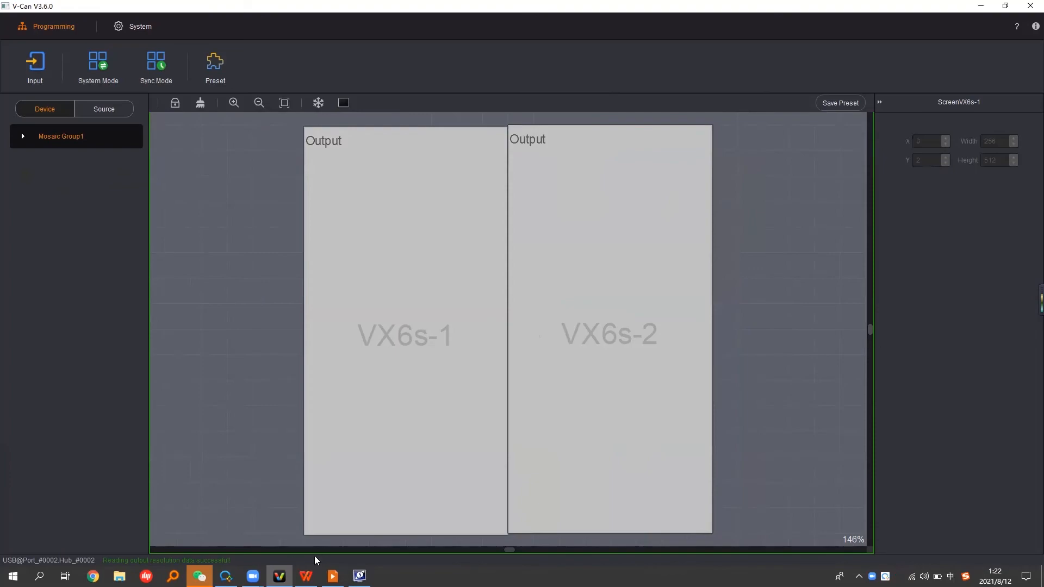
Step: Switch to the WPS training presentation and play the slideshow from the Mosaic slide onward
left_click(306, 575)
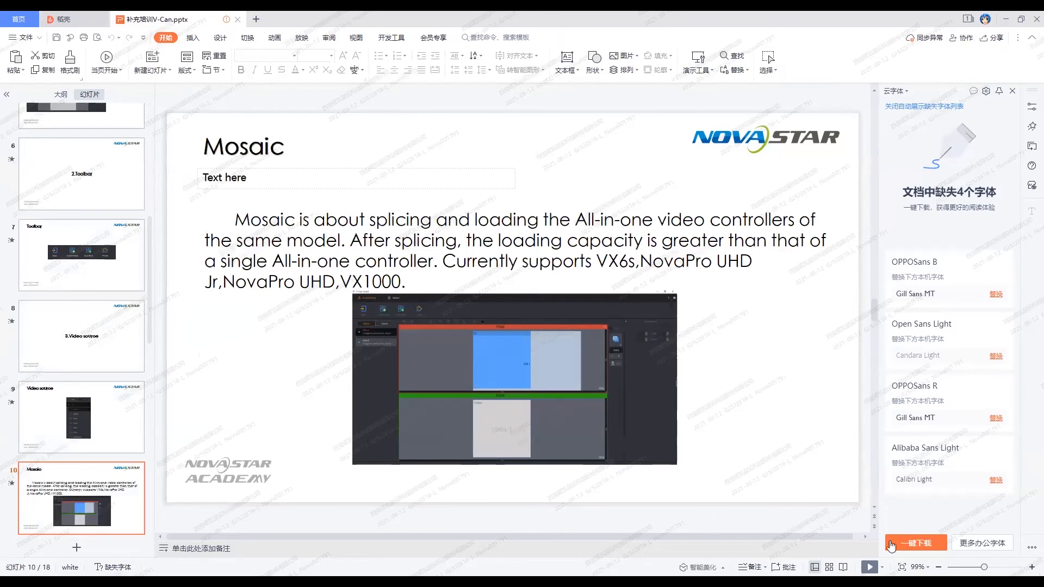
left_click(870, 567)
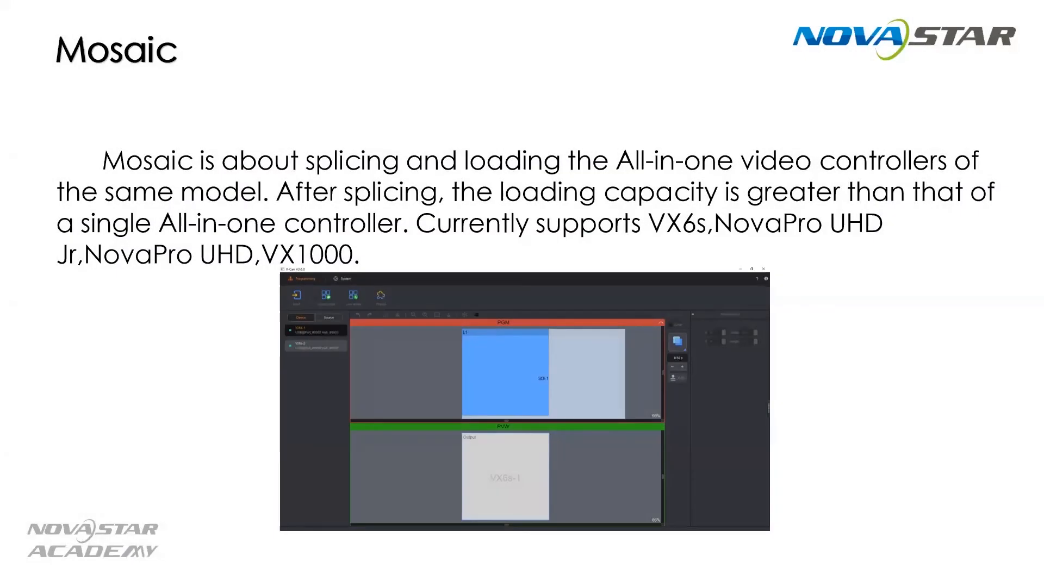
key("Right")
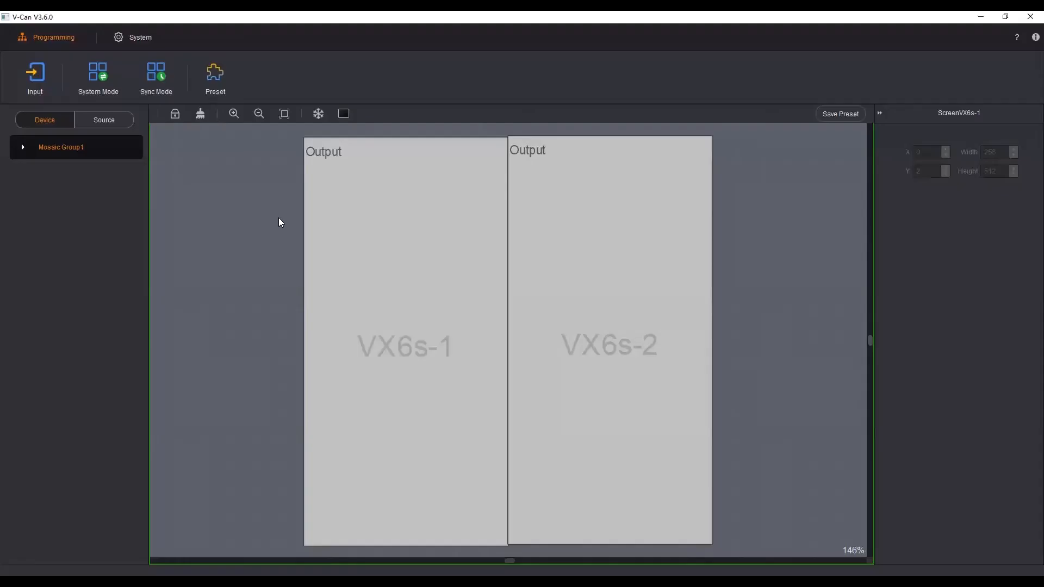
Step: Draw two HDMI-1 layers of about 273 × 68 and 335 × 94 across both outputs, and close both layers
left_click(106, 119)
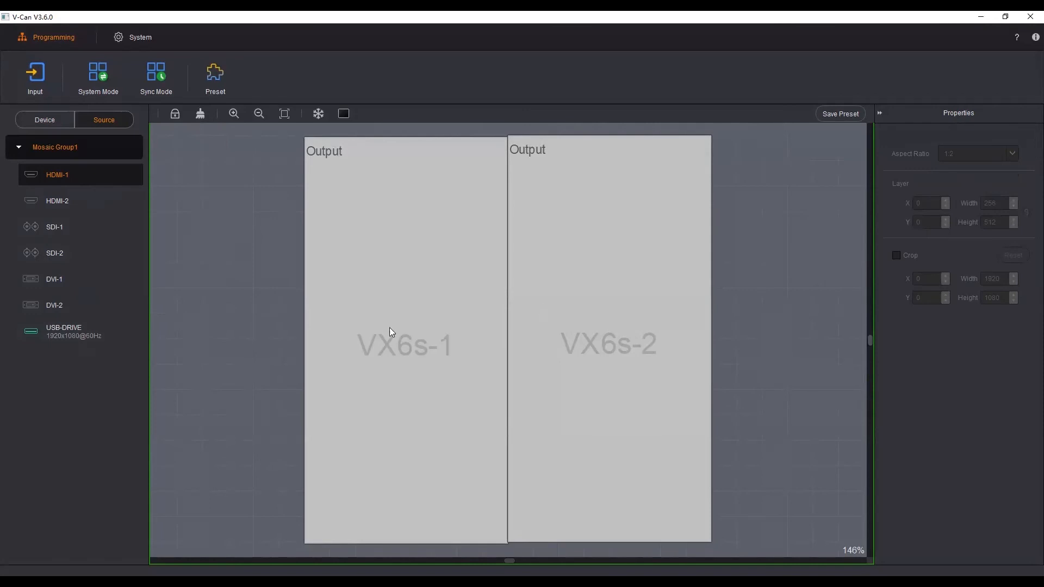
left_click_drag(647, 310, 430, 256)
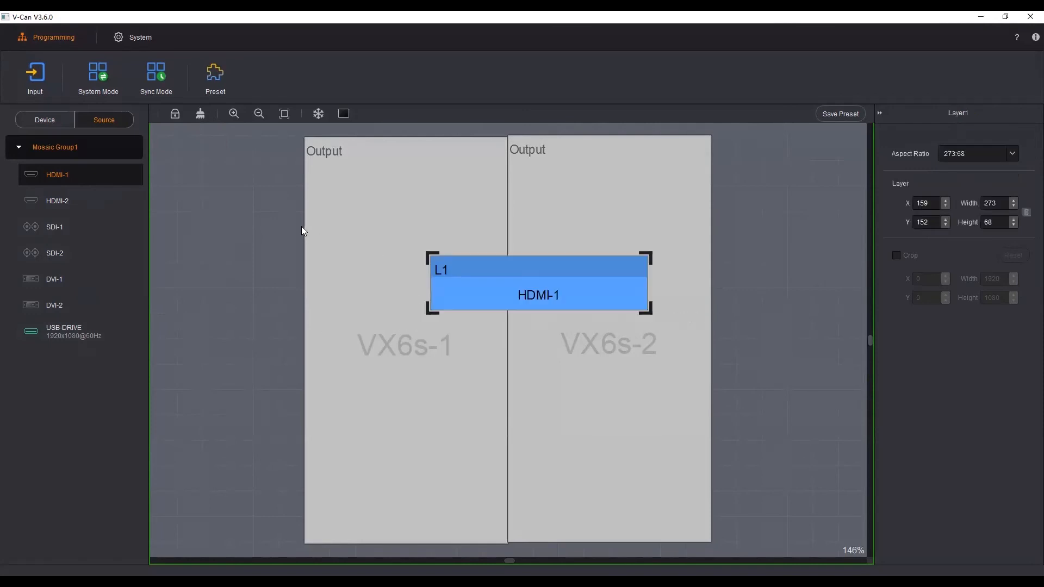
left_click_drag(301, 228, 568, 303)
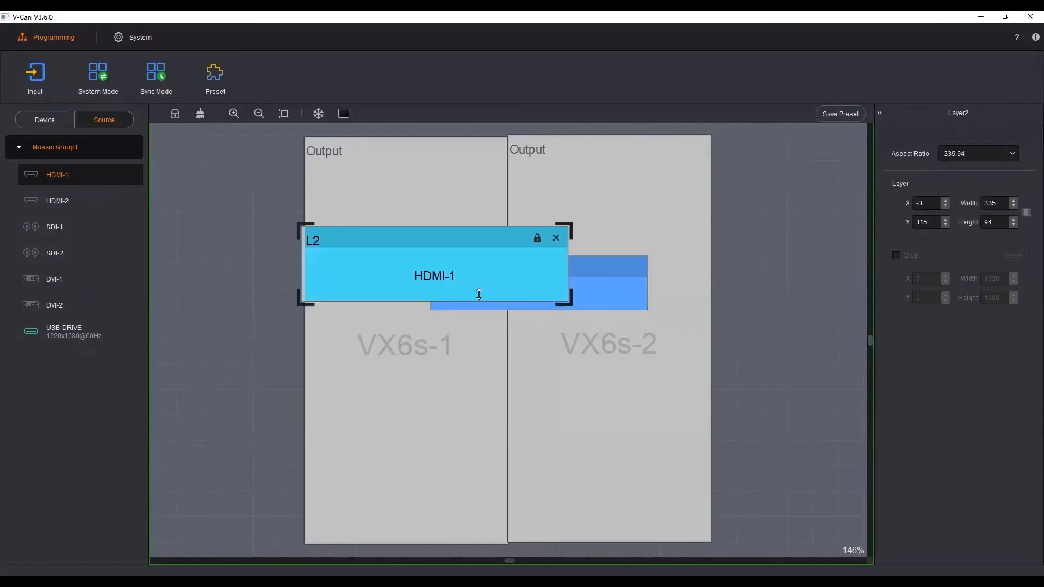
left_click(556, 237)
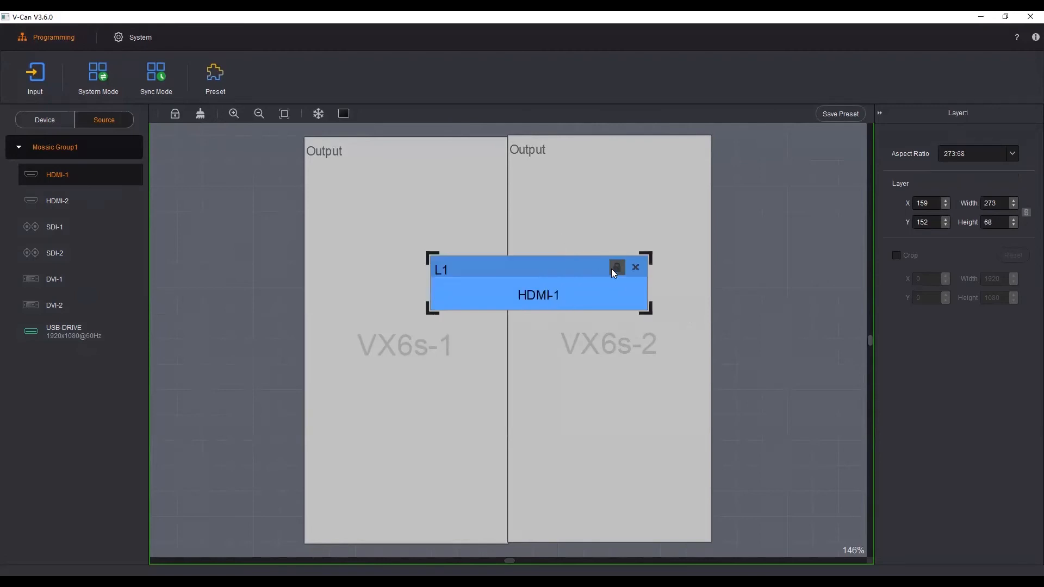
left_click(636, 270)
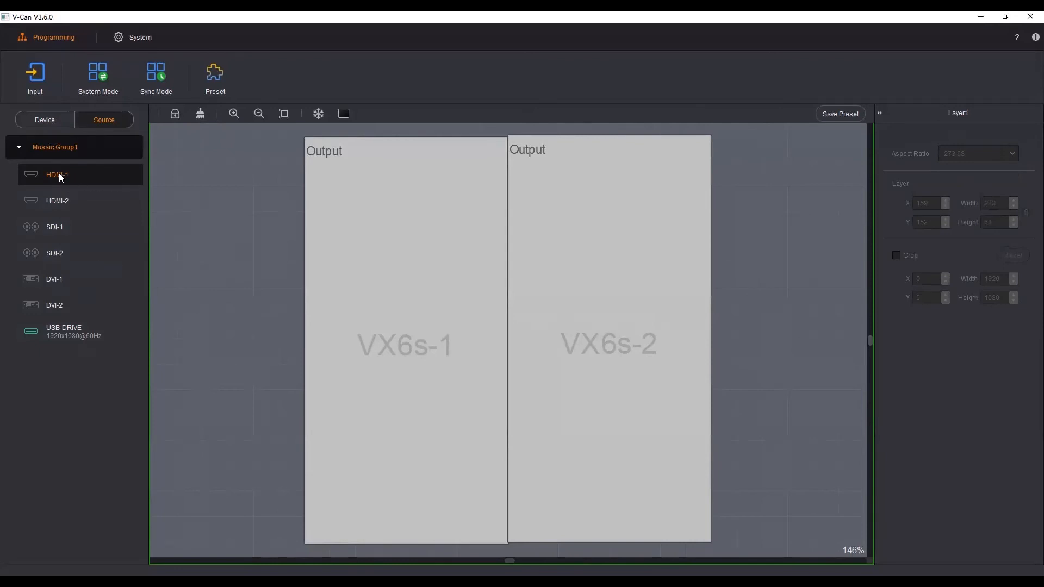
Step: Add an HDMI-1 layer to the mosaic canvas, resize it to about 565 × 441 and place it at X 0, Y 0
left_click_drag(60, 175, 467, 217)
left_click_drag(520, 243, 508, 239)
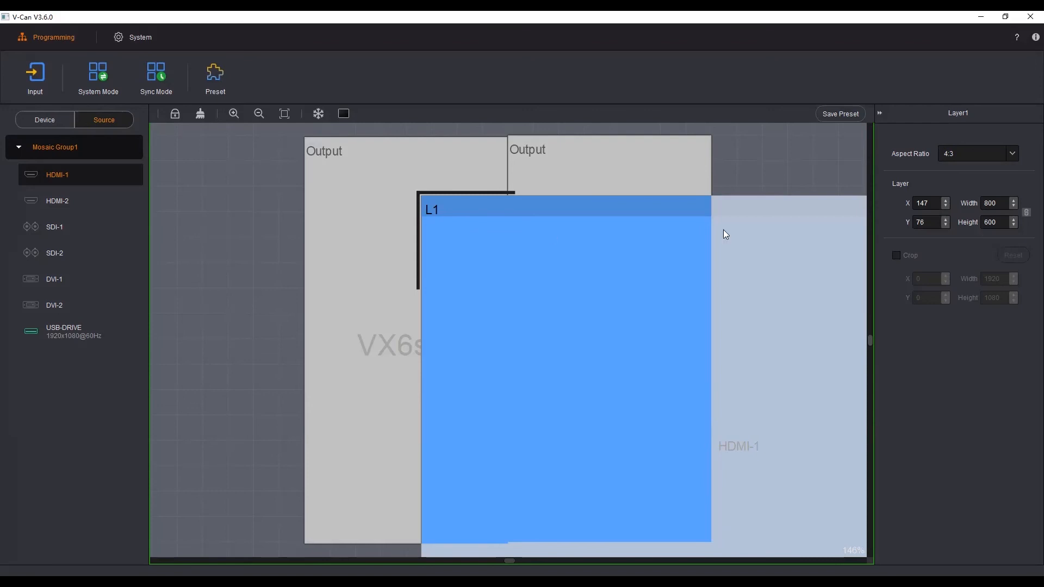
left_click(928, 206)
left_click_drag(592, 275, 477, 249)
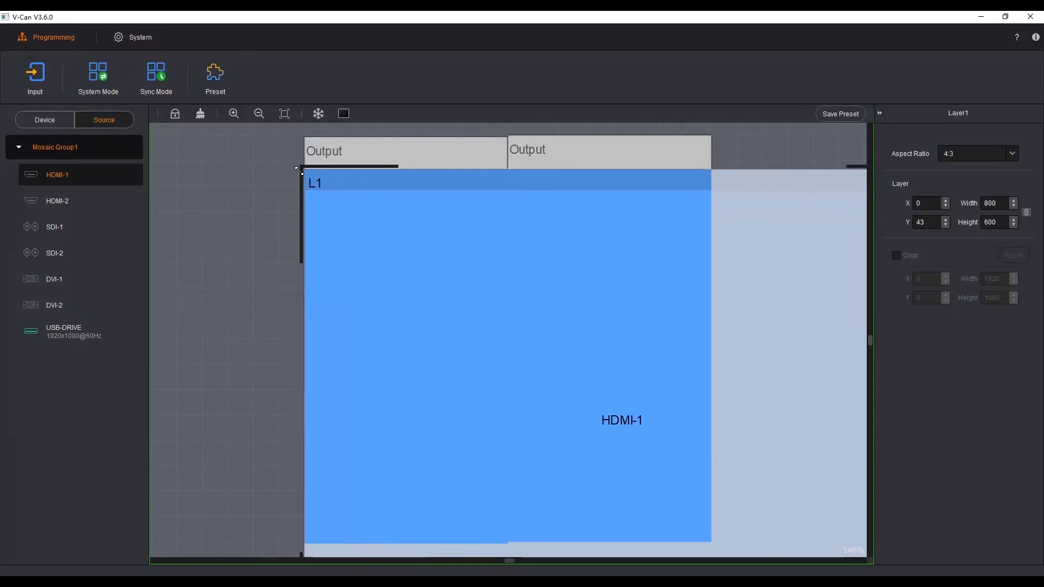
left_click_drag(298, 171, 486, 295)
left_click_drag(573, 348, 404, 195)
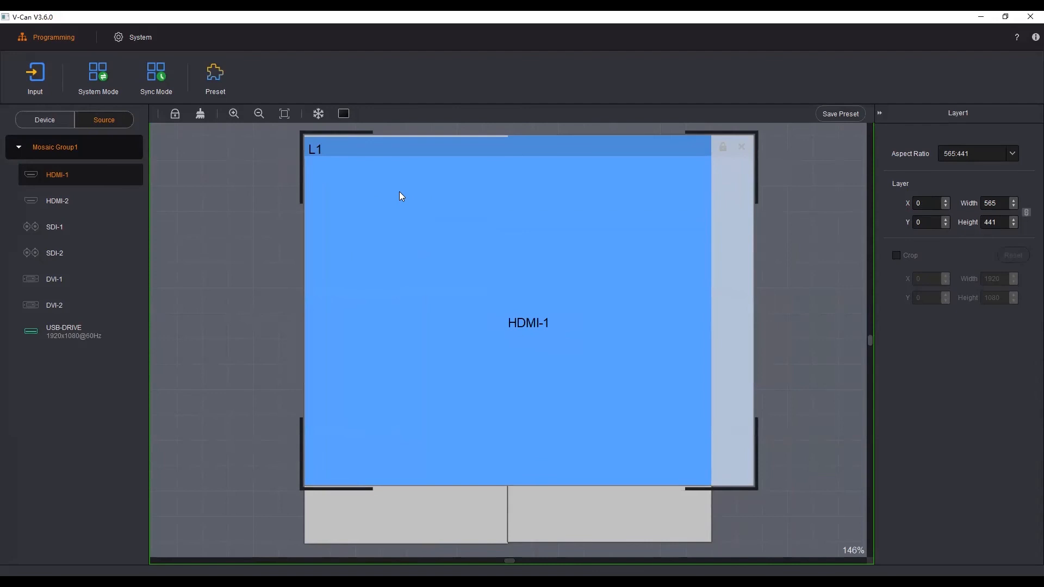
Step: Review the HDMI-1 layer's source, stacking, lock and close options, and try zooming the canvas in and out
right_click(440, 249)
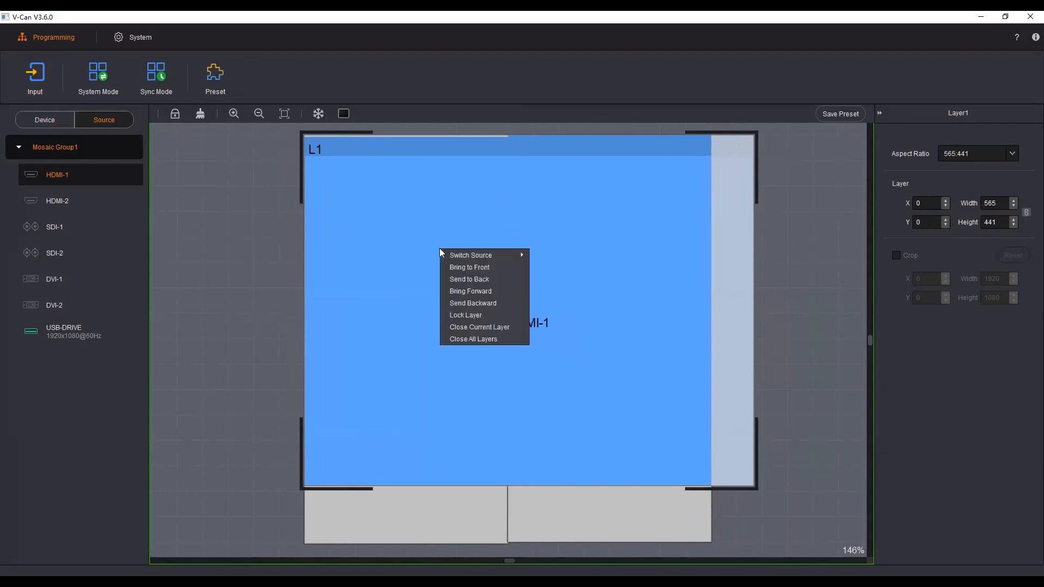
mouse_move(457, 252)
left_click(231, 321)
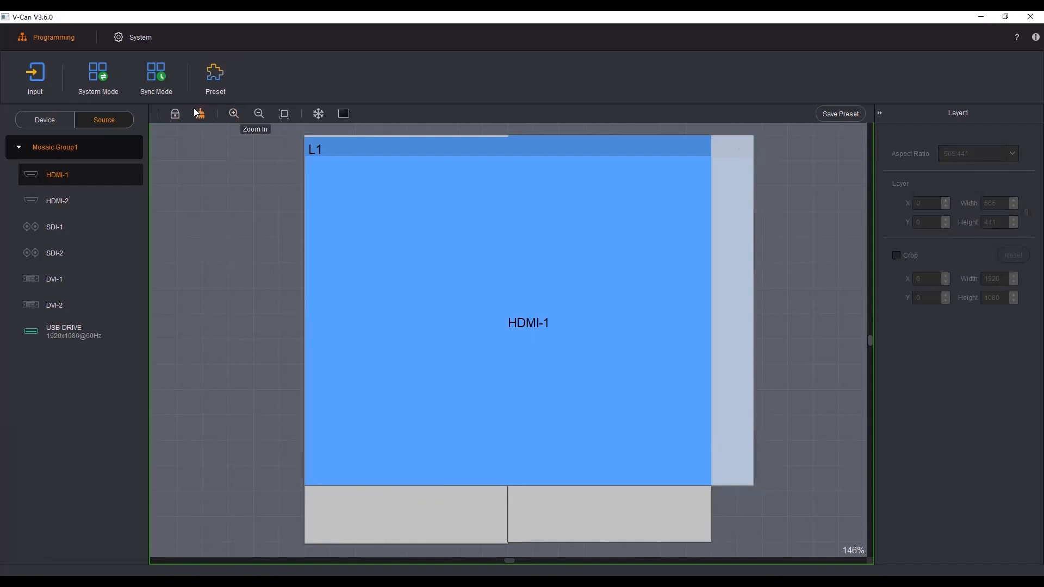
left_click(234, 115)
left_click(259, 116)
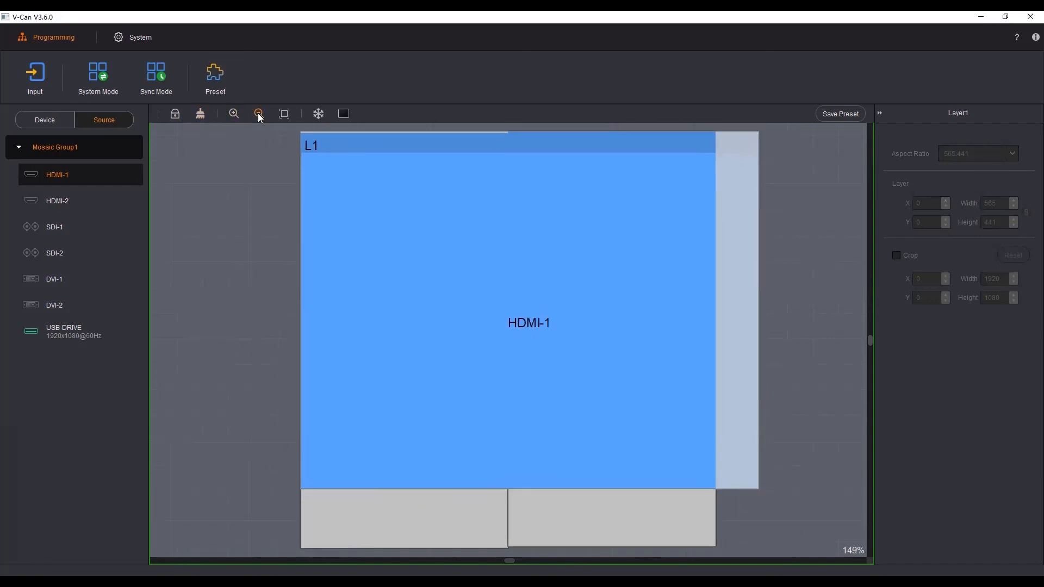
left_click(259, 116)
left_click(234, 113)
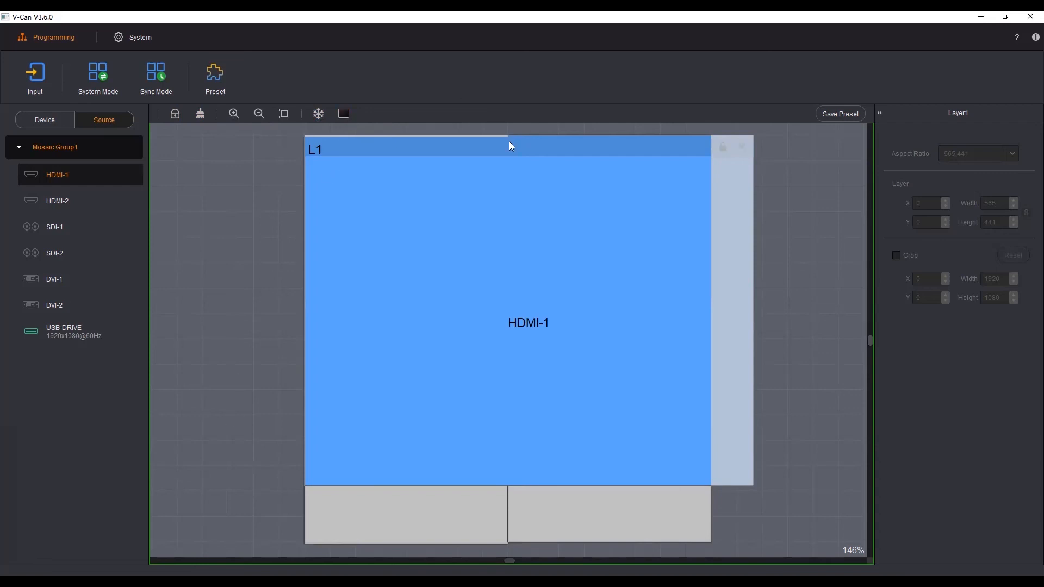
Step: Review the preset slots for saving and the preset management window, closing both without saving or loading anything
left_click(840, 114)
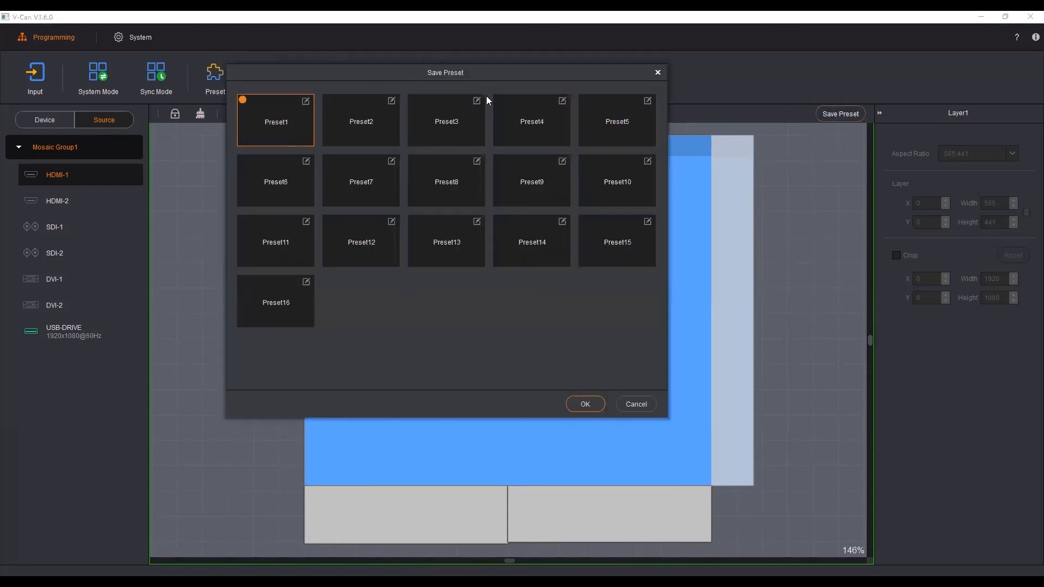
left_click_drag(486, 96, 503, 99)
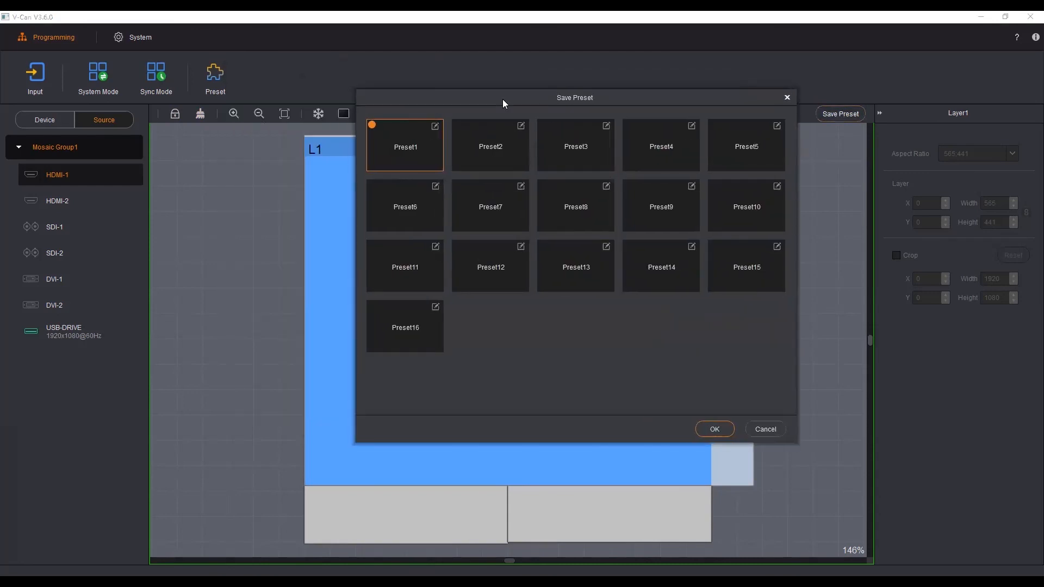
left_click(787, 98)
left_click(214, 73)
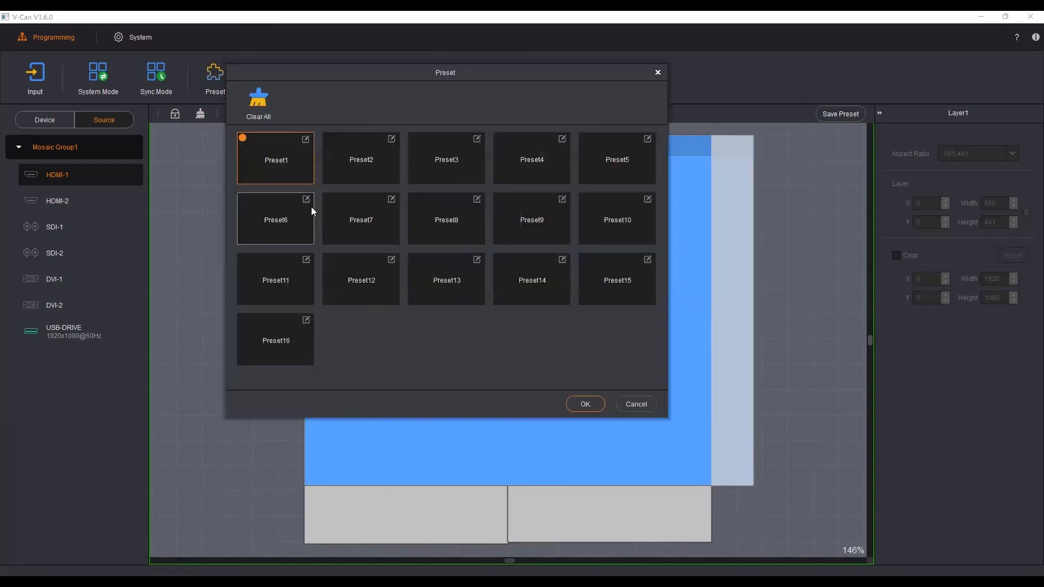
left_click(656, 71)
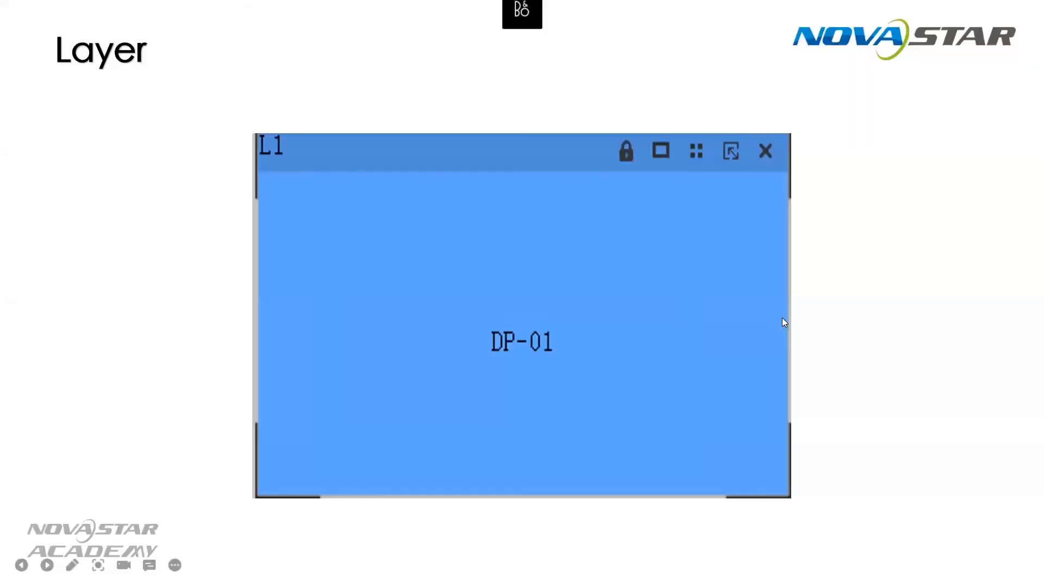
Step: Switch to the training slideshow and advance through the Layer slides on the layer title bar and layer options
left_click(829, 272)
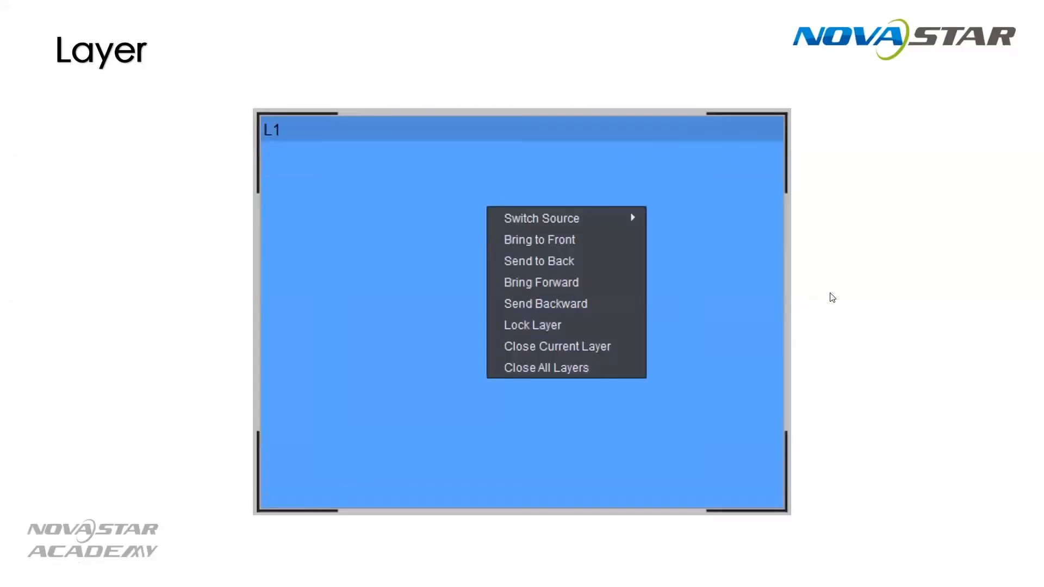
left_click(831, 298)
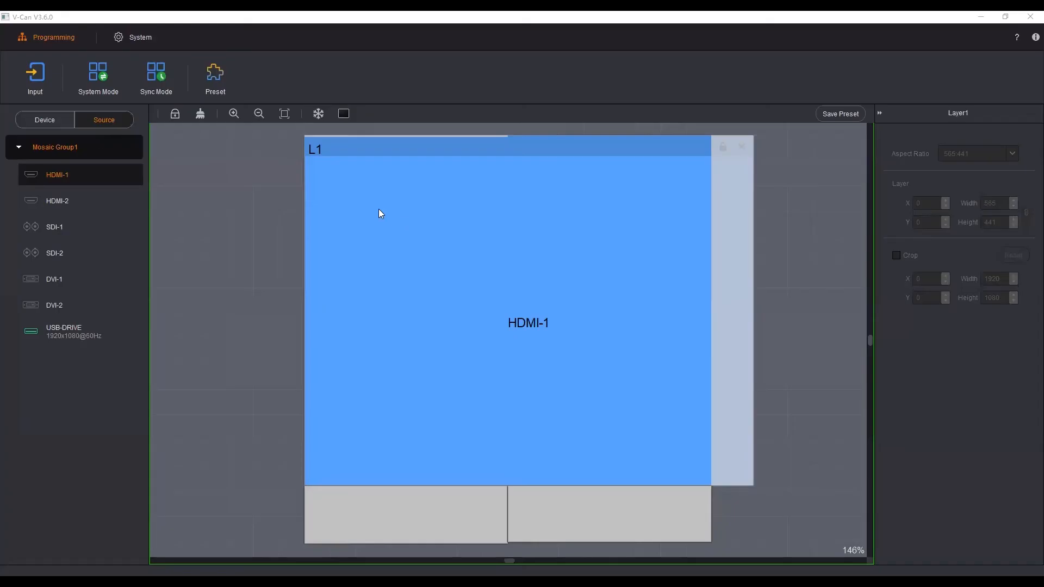
Step: In V-Can, change the system mode to Switcher and take the HDMI-1 layer from preview to program
left_click(101, 80)
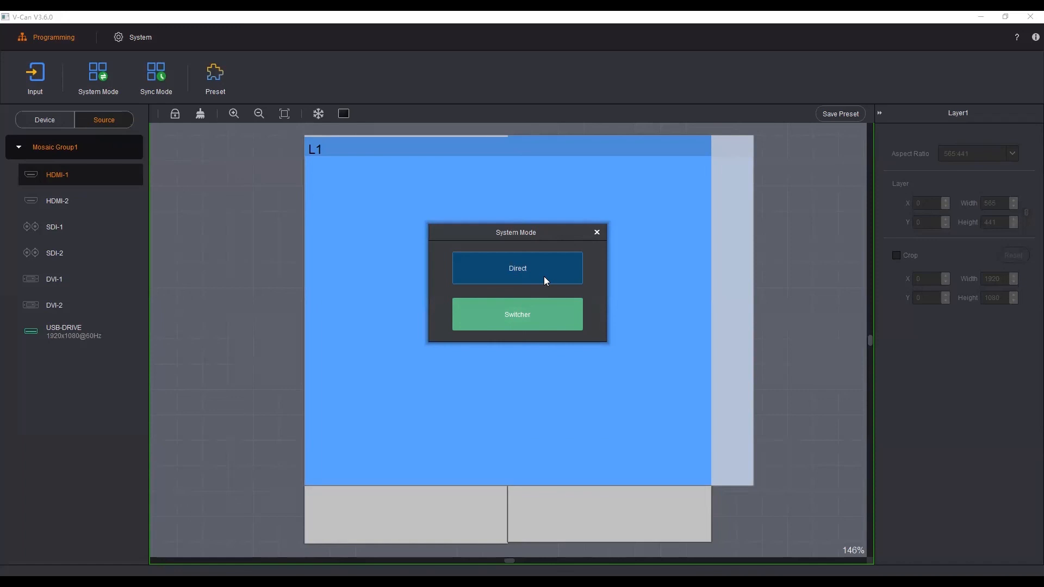
left_click(519, 318)
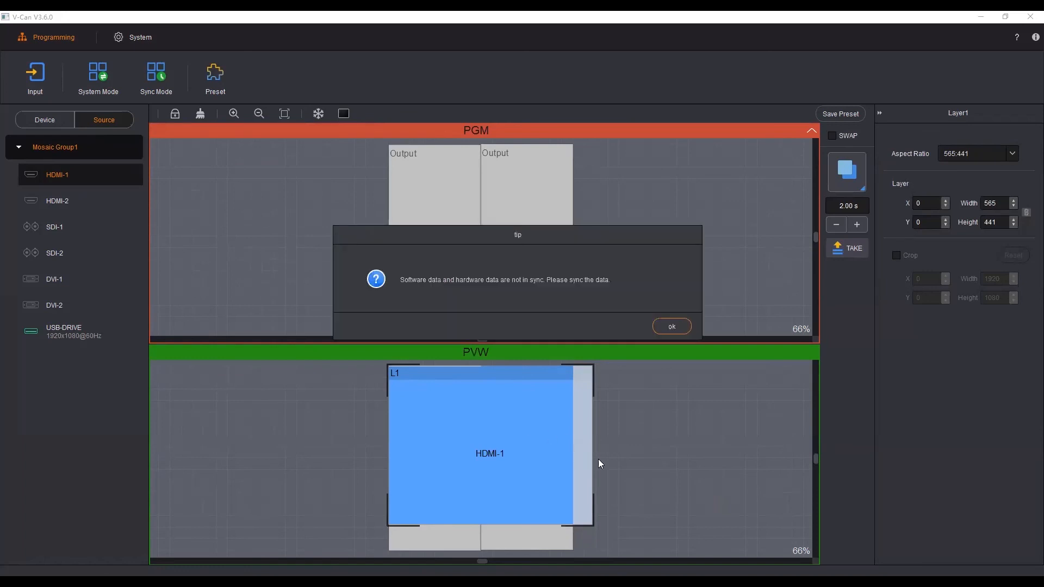
left_click(673, 326)
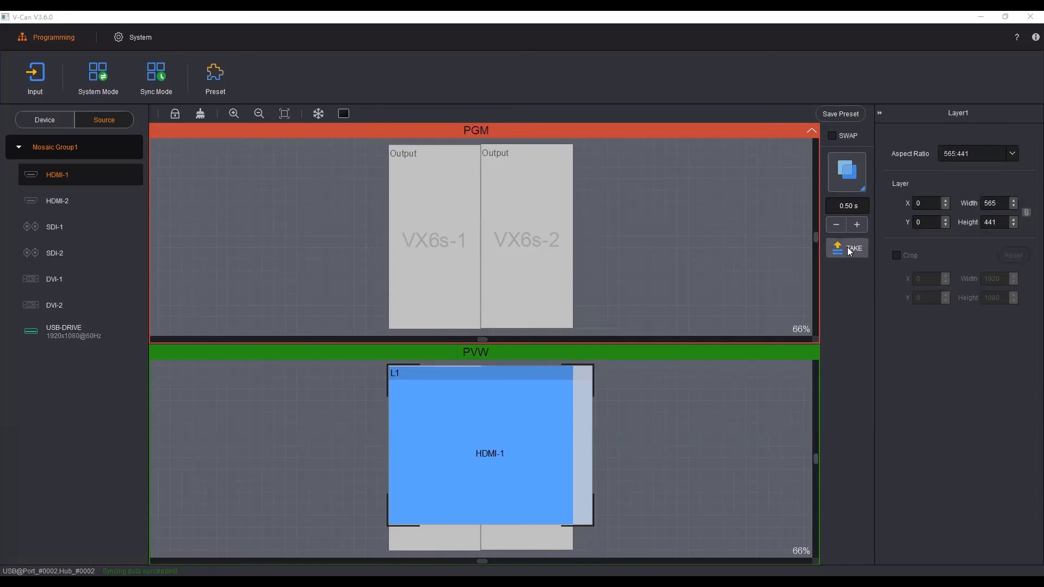
left_click(850, 250)
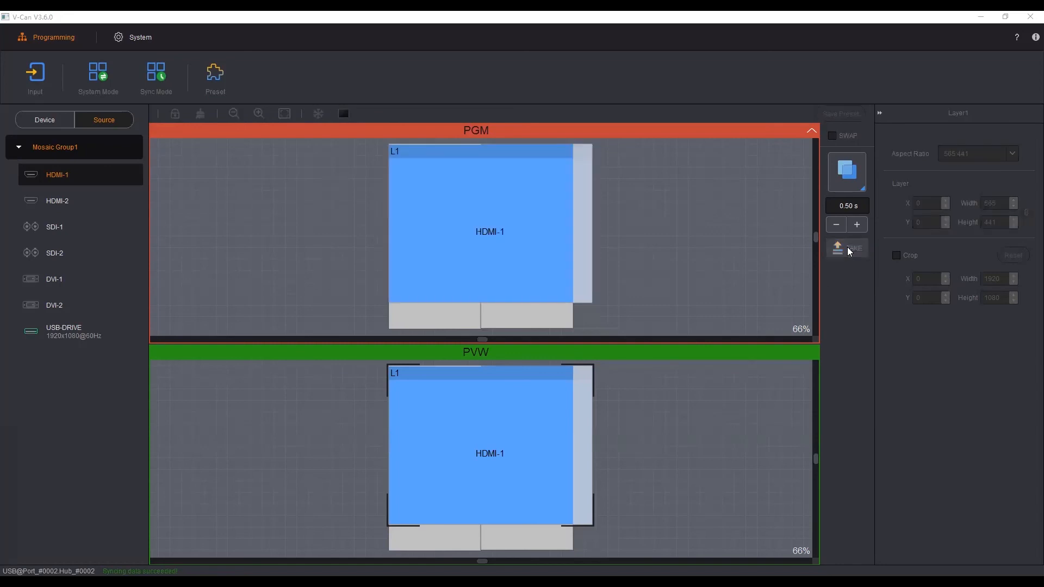